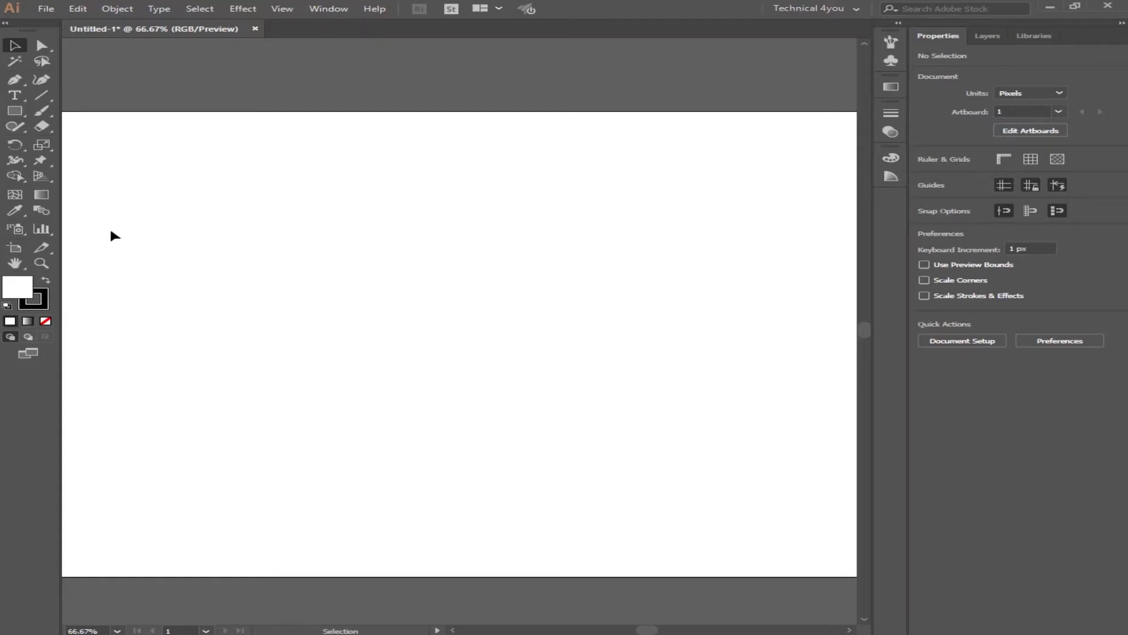
Step: Draw a rectangle across the artboard with no stroke and an E8E8E8 light grey fill
{"action": "left_click_drag", "start_coordinate": [15, 111], "coordinate": [81, 116]}
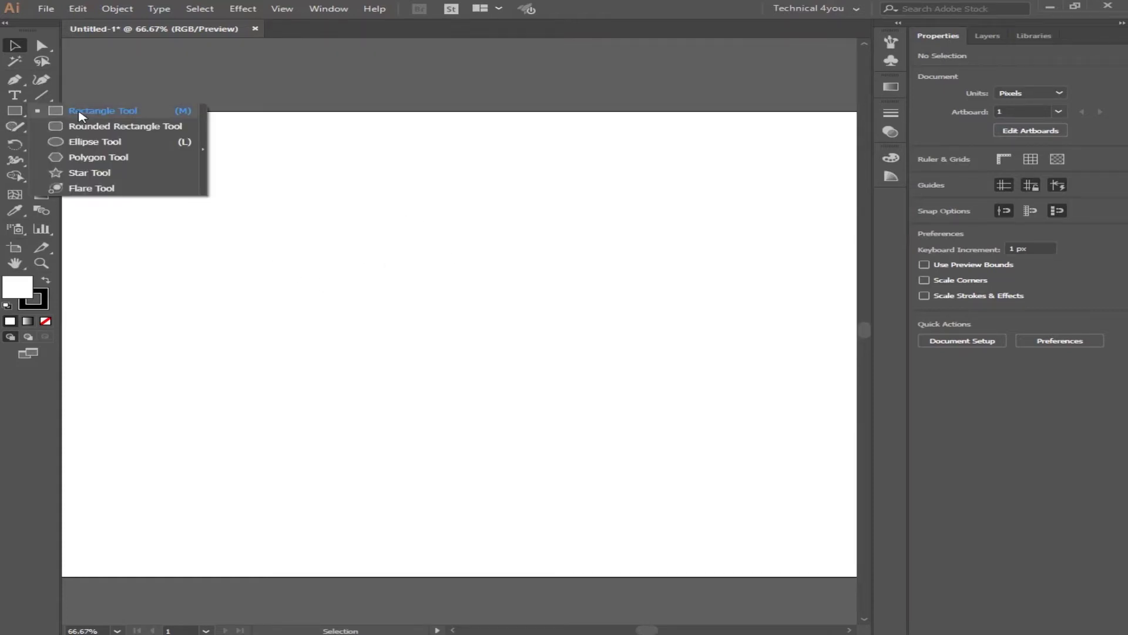
{"action": "left_click", "coordinate": [116, 117]}
{"action": "left_click_drag", "start_coordinate": [192, 258], "coordinate": [581, 408]}
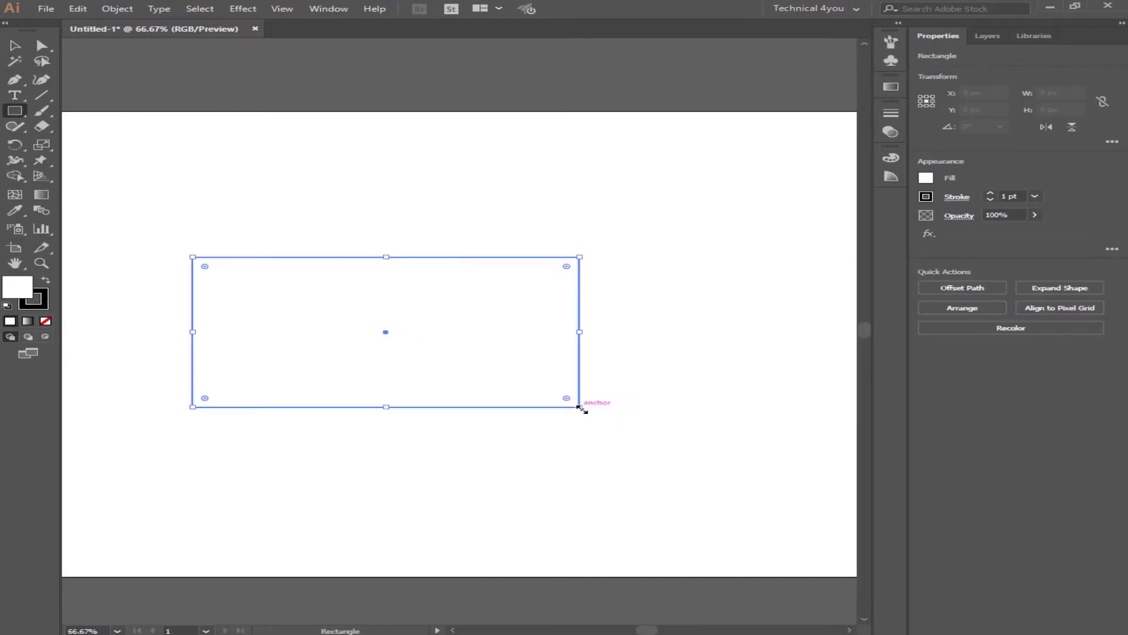
{"action": "left_click", "coordinate": [39, 306]}
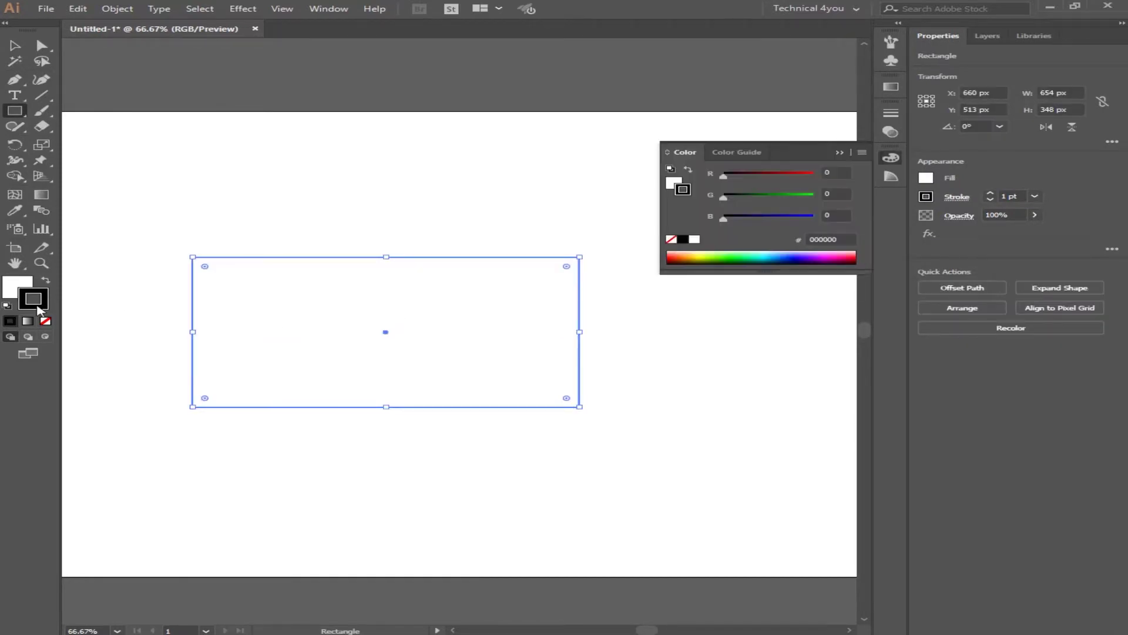
{"action": "left_click", "coordinate": [46, 322]}
{"action": "double_click", "coordinate": [12, 294]}
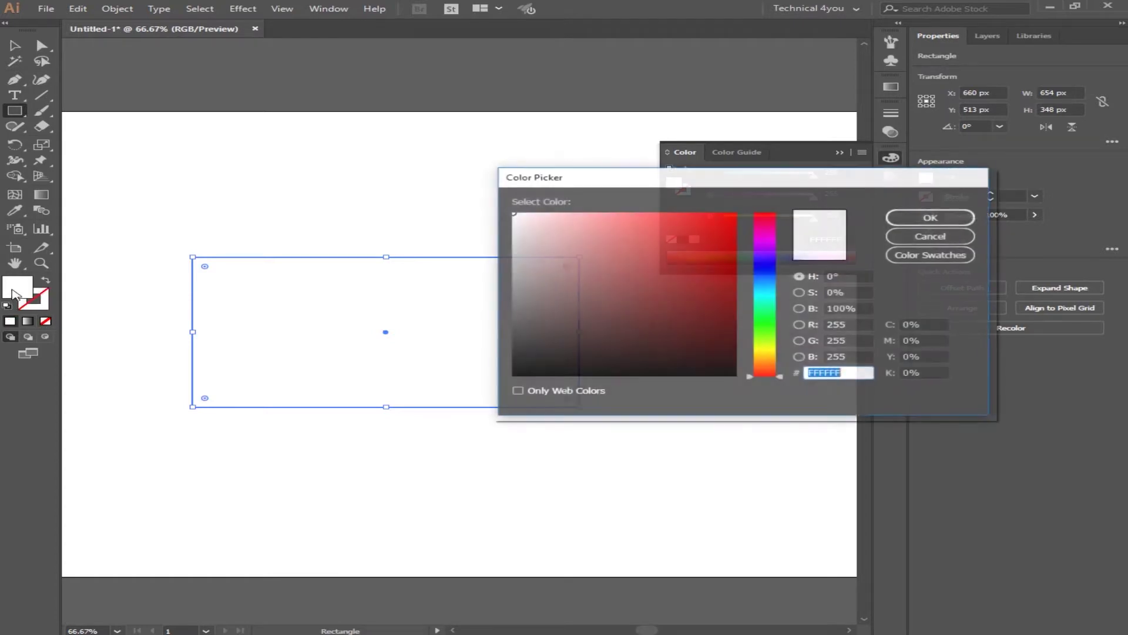
{"action": "left_click_drag", "start_coordinate": [521, 229], "coordinate": [505, 226]}
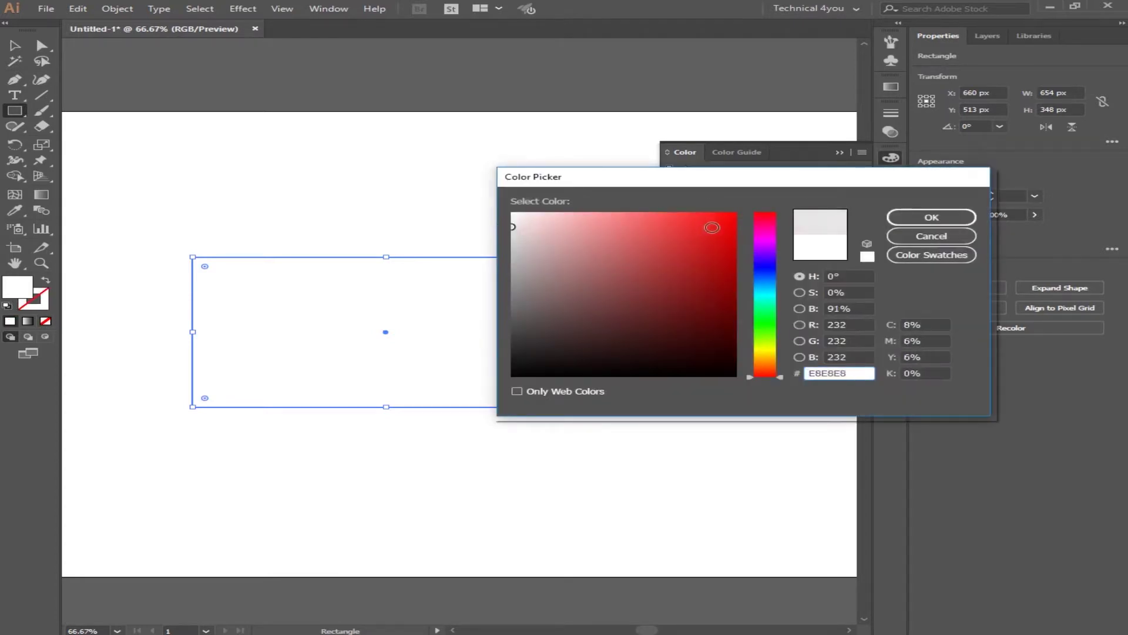
{"action": "left_click", "coordinate": [922, 217]}
{"action": "left_click", "coordinate": [847, 151]}
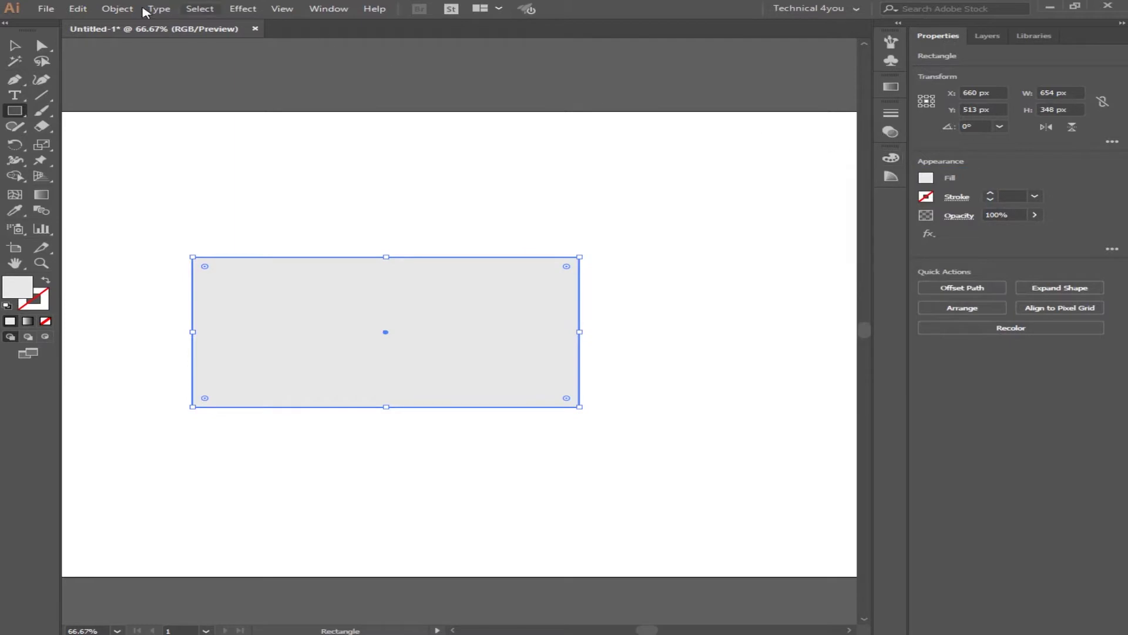
Step: Nudge the grey rectangle slightly upward and deselect it
{"action": "left_click", "coordinate": [14, 46]}
{"action": "left_click", "coordinate": [282, 194]}
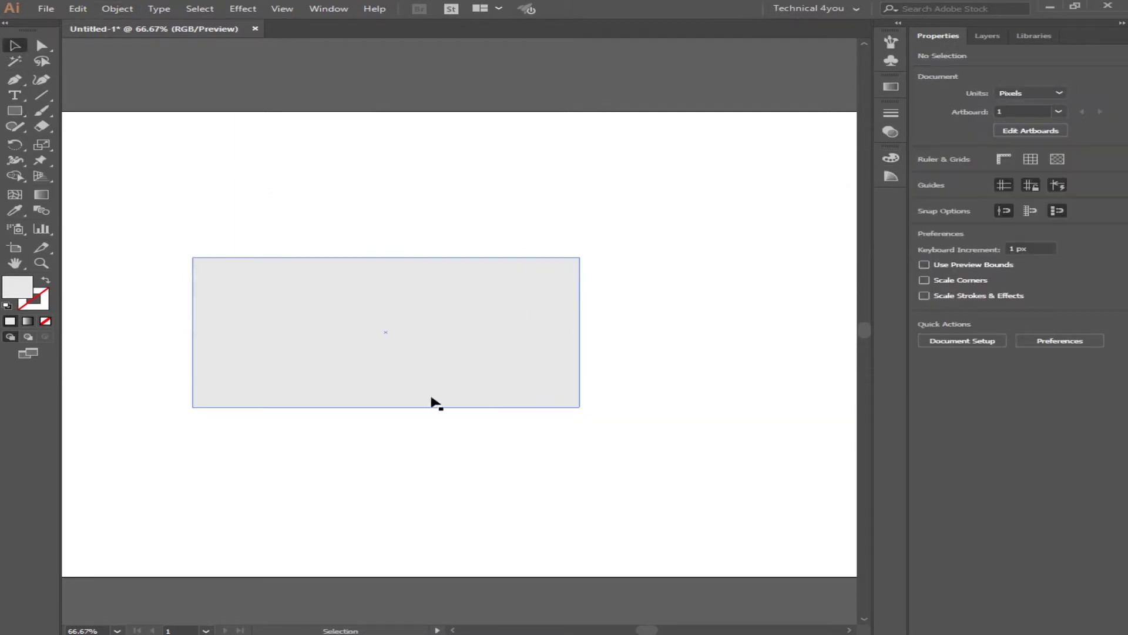
{"action": "left_click_drag", "start_coordinate": [379, 343], "coordinate": [378, 334]}
{"action": "left_click", "coordinate": [457, 494]}
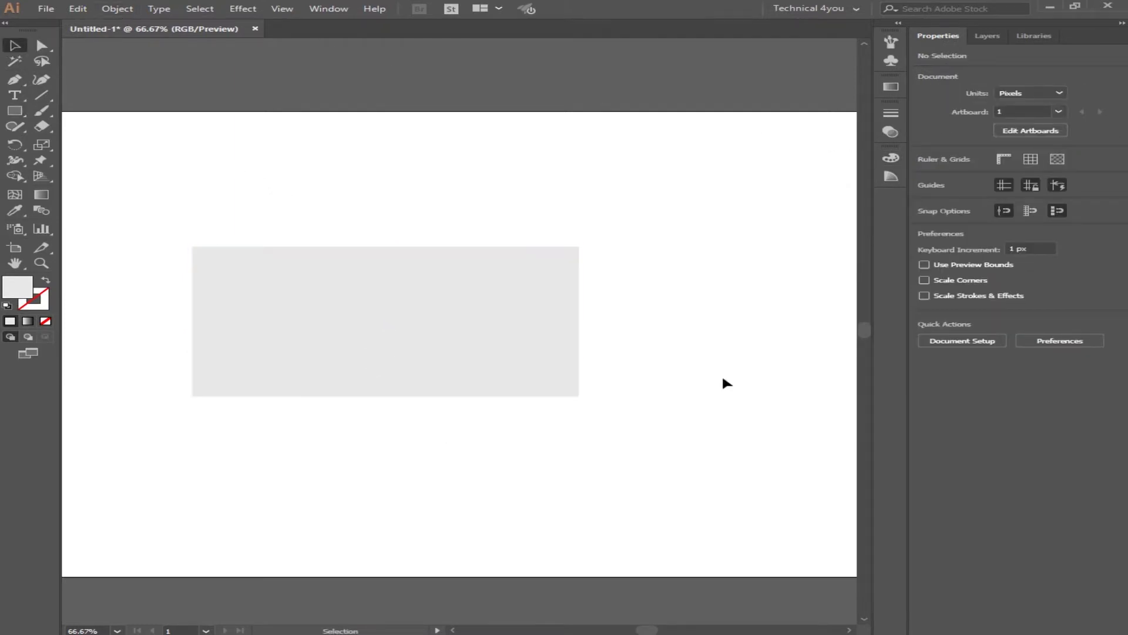
Step: Draw a thin bar across the grey background and fill it with 353535
{"action": "left_click", "coordinate": [14, 111]}
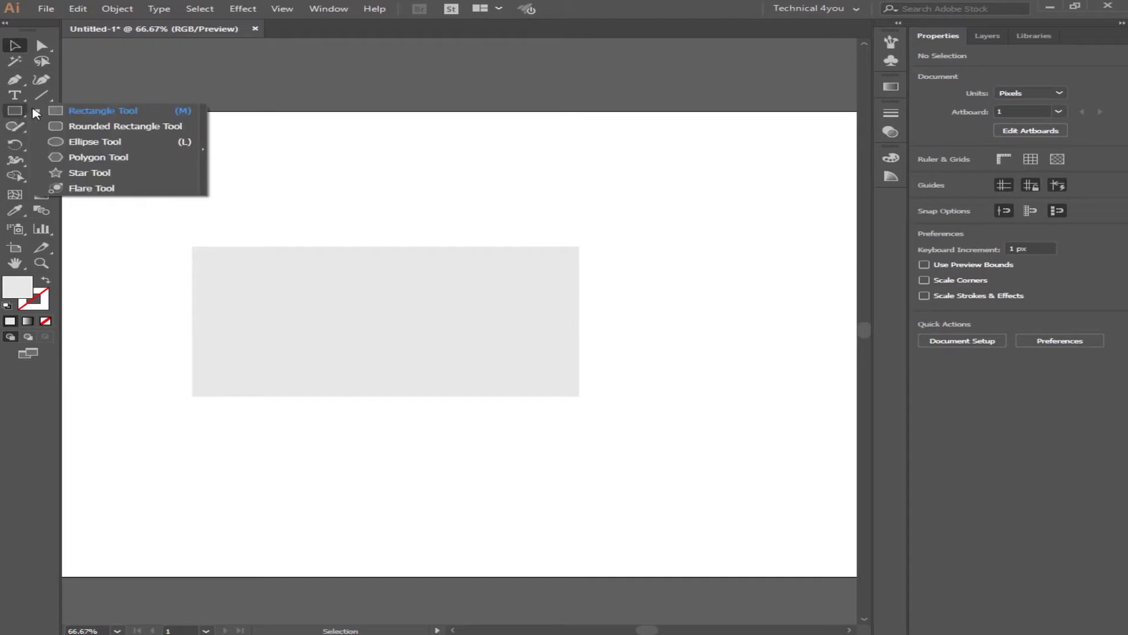
{"action": "left_click", "coordinate": [76, 111]}
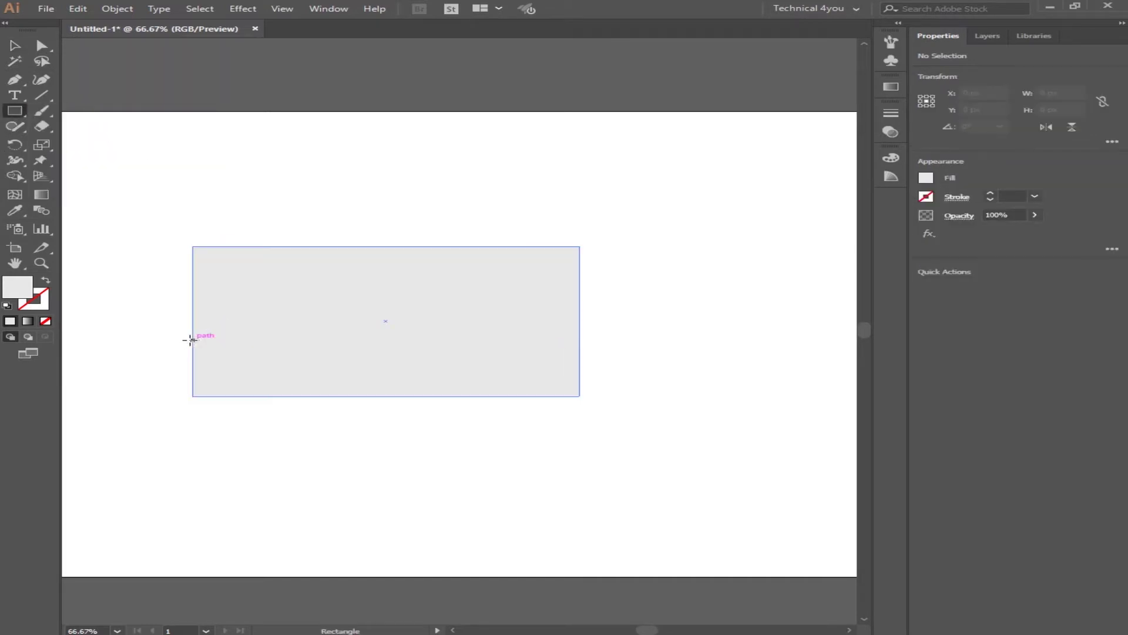
{"action": "left_click_drag", "start_coordinate": [194, 339], "coordinate": [580, 368]}
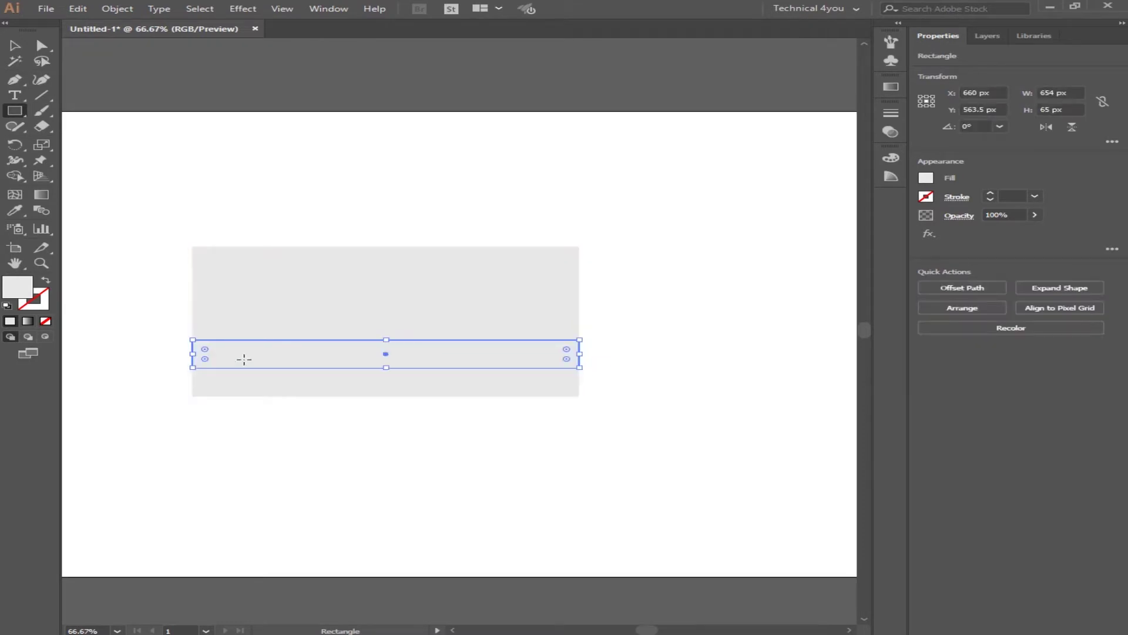
{"action": "double_click", "coordinate": [18, 294]}
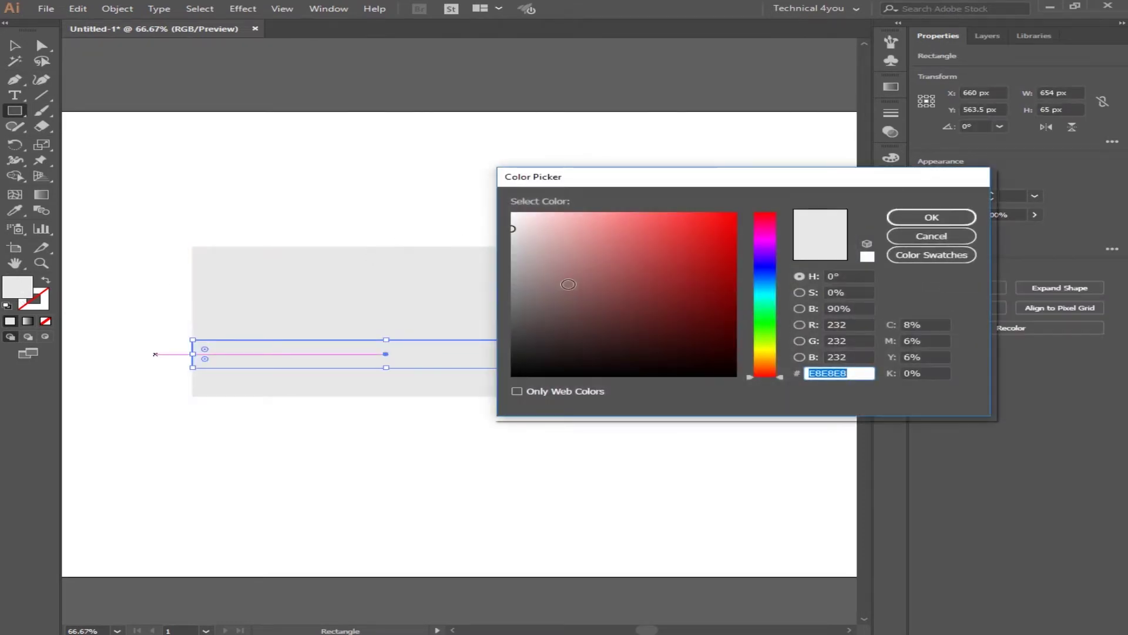
{"action": "type", "text": "353535"}
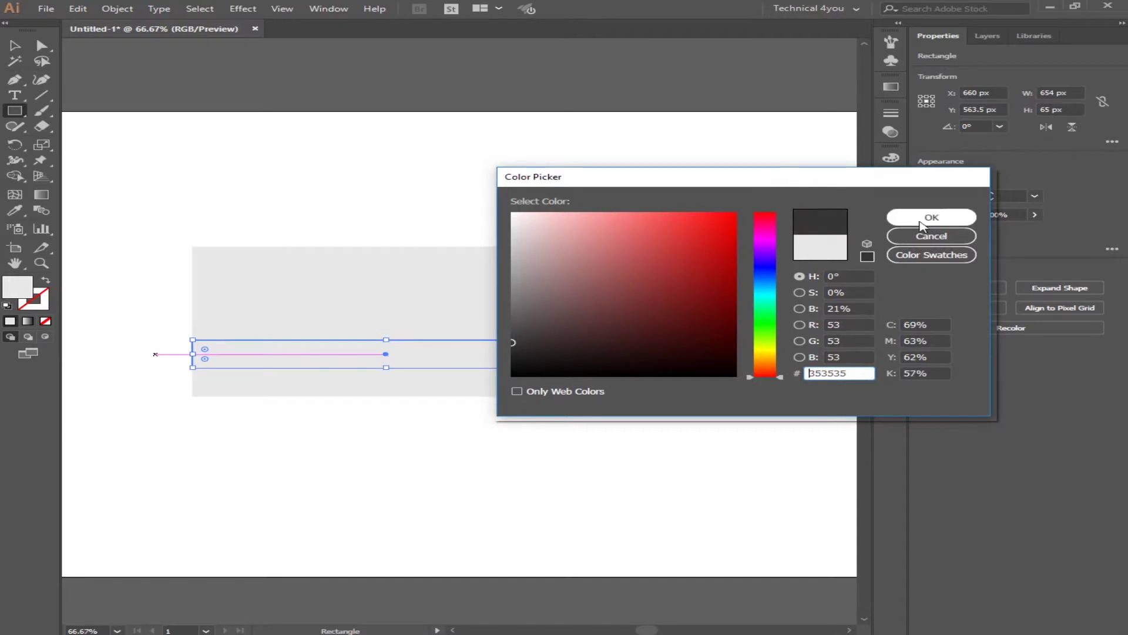
{"action": "left_click", "coordinate": [921, 225]}
Step: Move the dark bar slightly lower on the background and deselect it
{"action": "left_click", "coordinate": [14, 45]}
{"action": "left_click", "coordinate": [239, 183]}
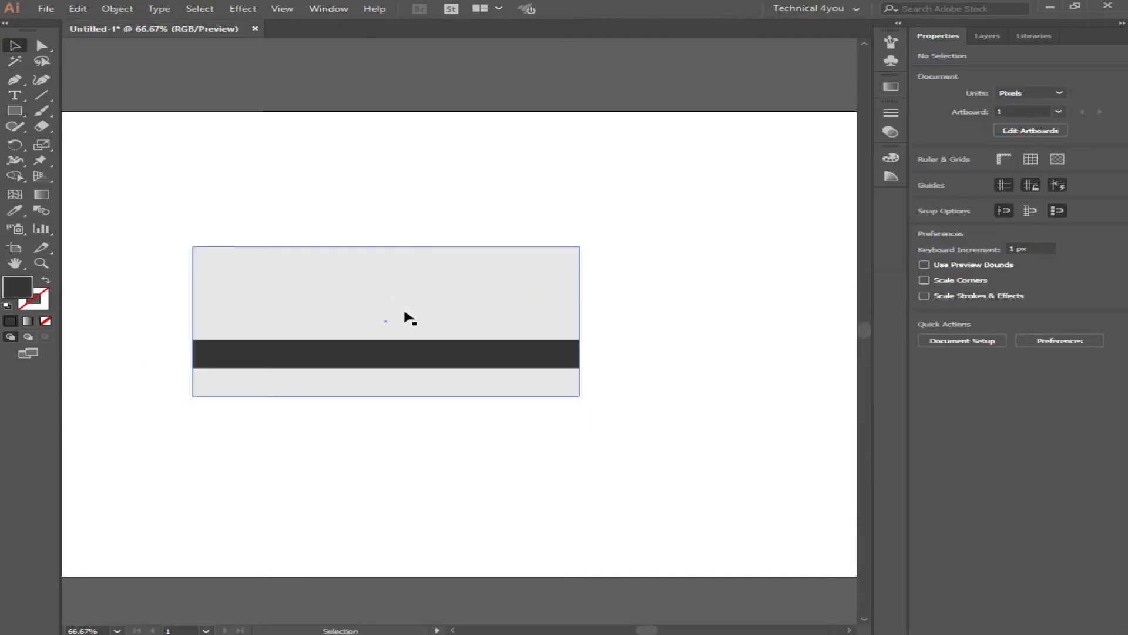
{"action": "left_click", "coordinate": [391, 358]}
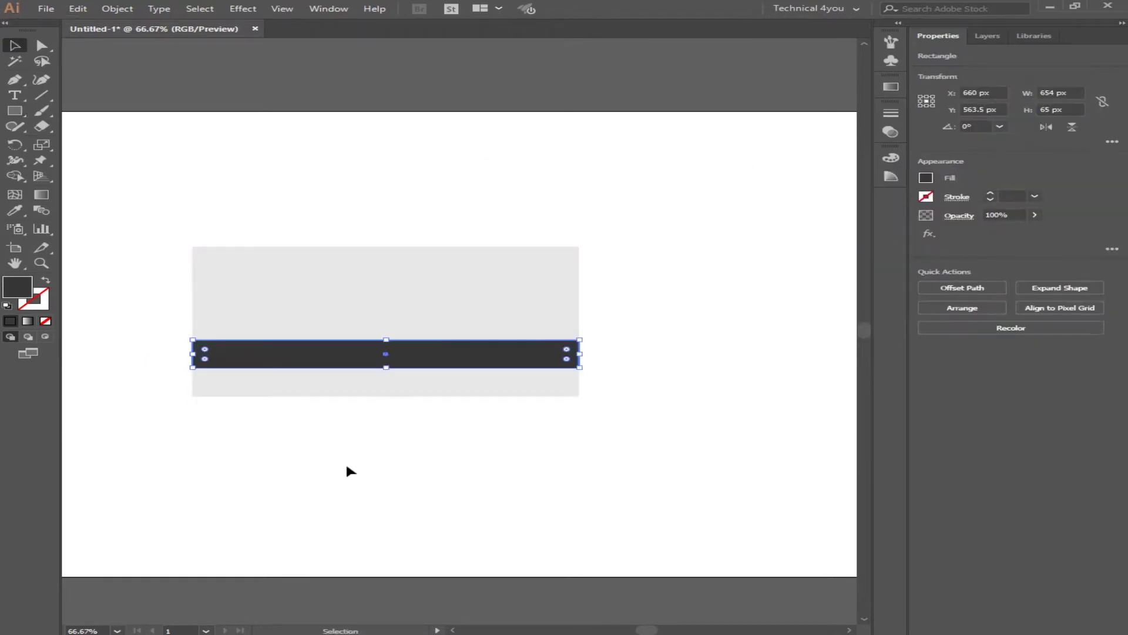
{"action": "left_click", "coordinate": [344, 461]}
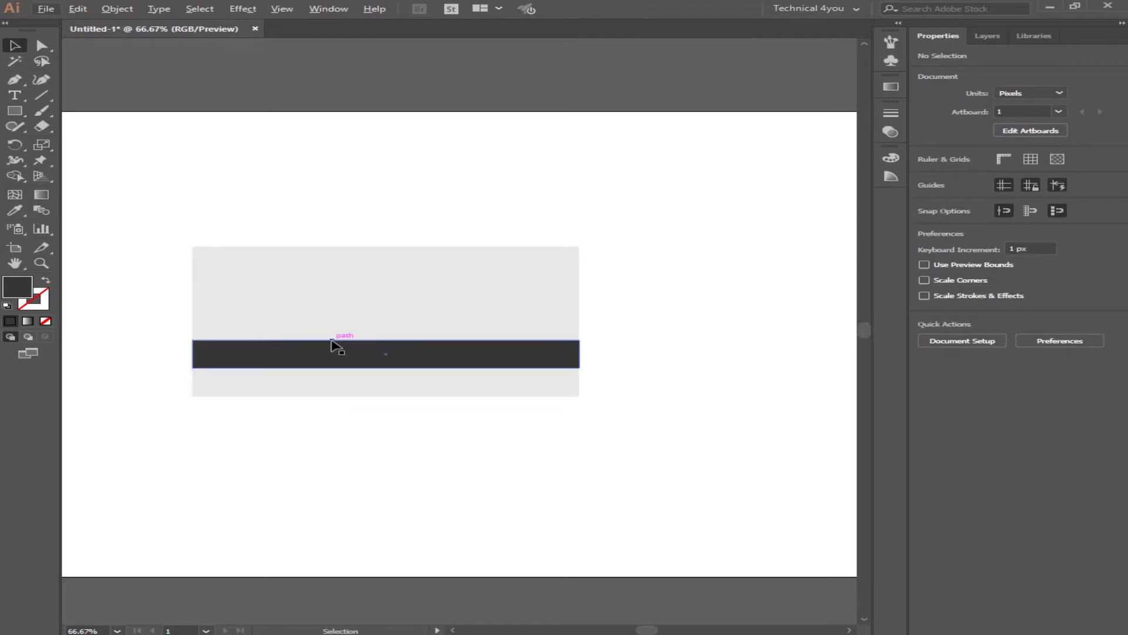
{"action": "left_click_drag", "start_coordinate": [331, 349], "coordinate": [392, 350]}
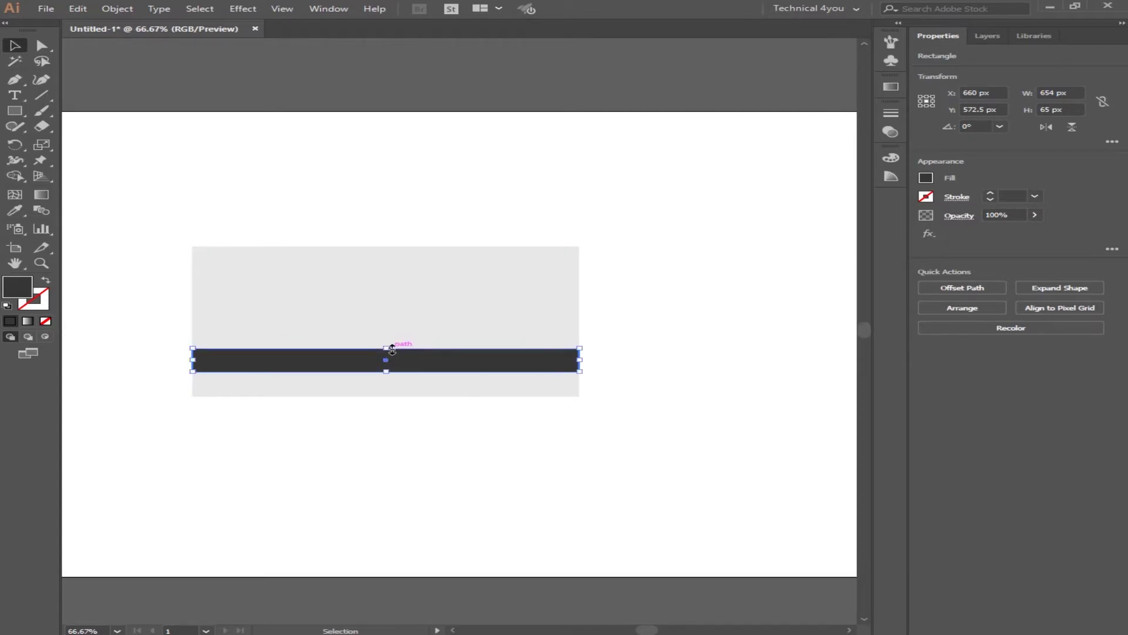
{"action": "left_click", "coordinate": [340, 470]}
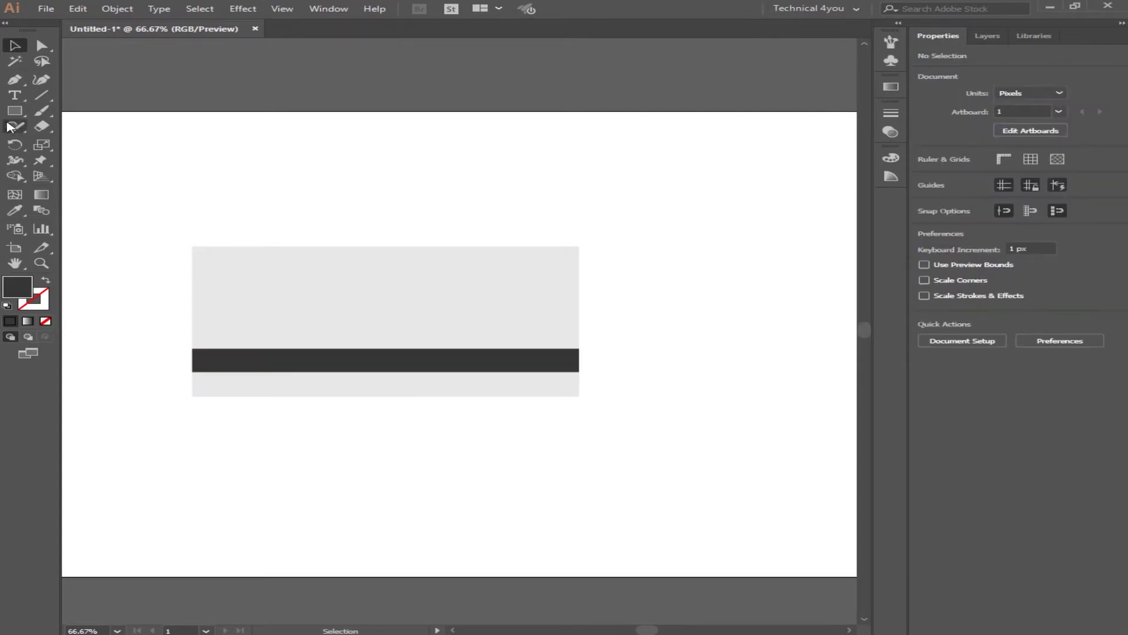
Step: Draw a three-point triangle with the Pen over the bar's left end at the background edge
{"action": "left_click_drag", "start_coordinate": [15, 79], "coordinate": [63, 86]}
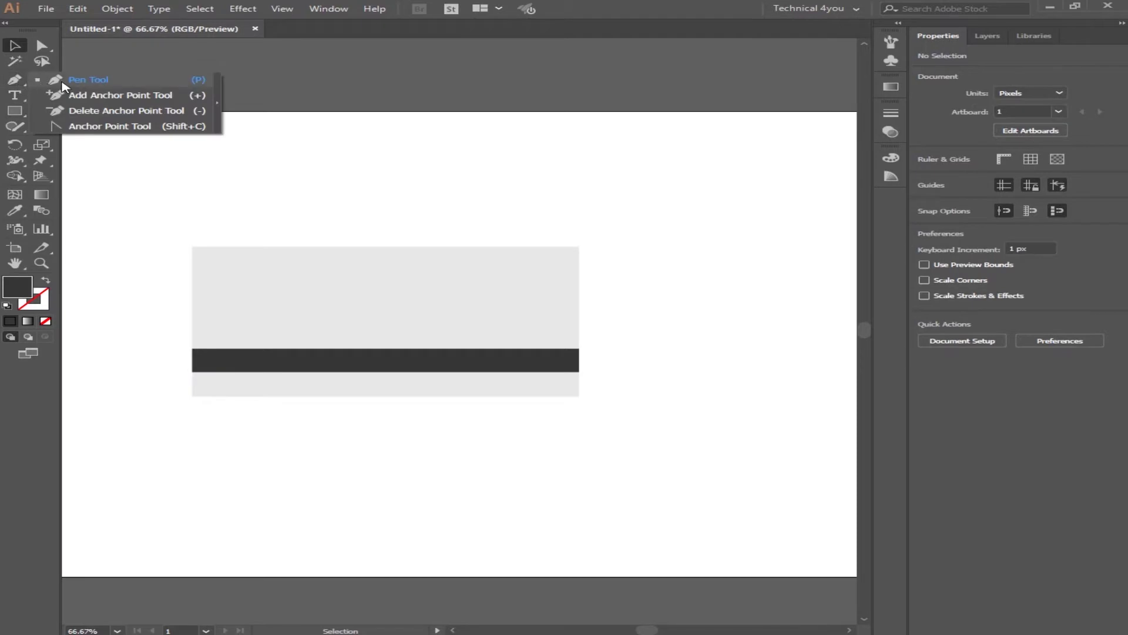
{"action": "left_click", "coordinate": [63, 87]}
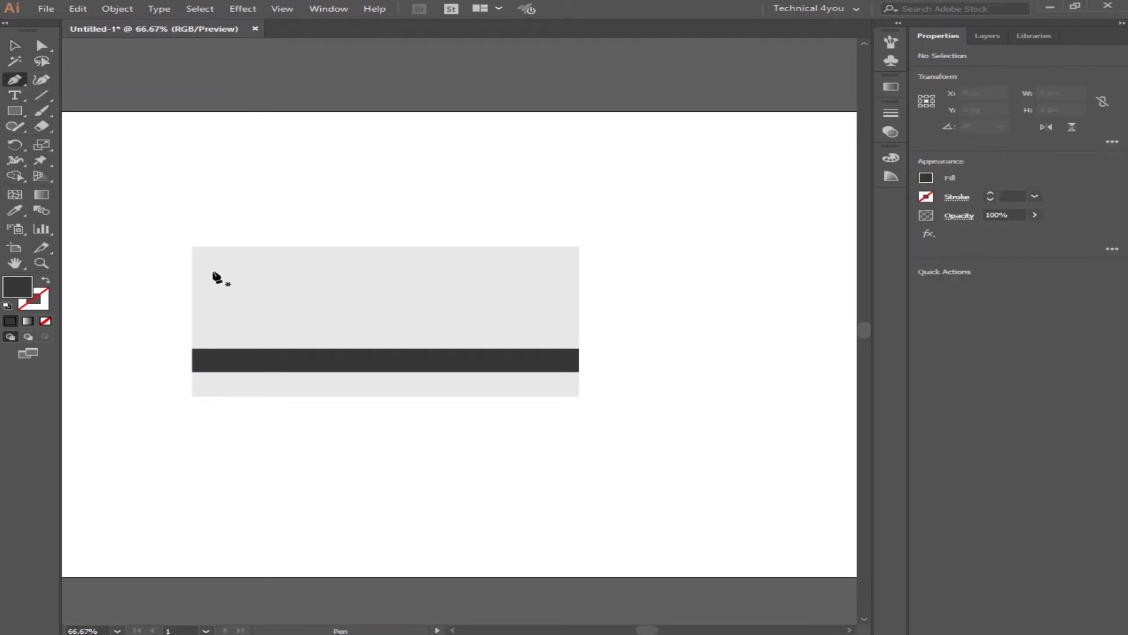
{"action": "left_click", "coordinate": [192, 321]}
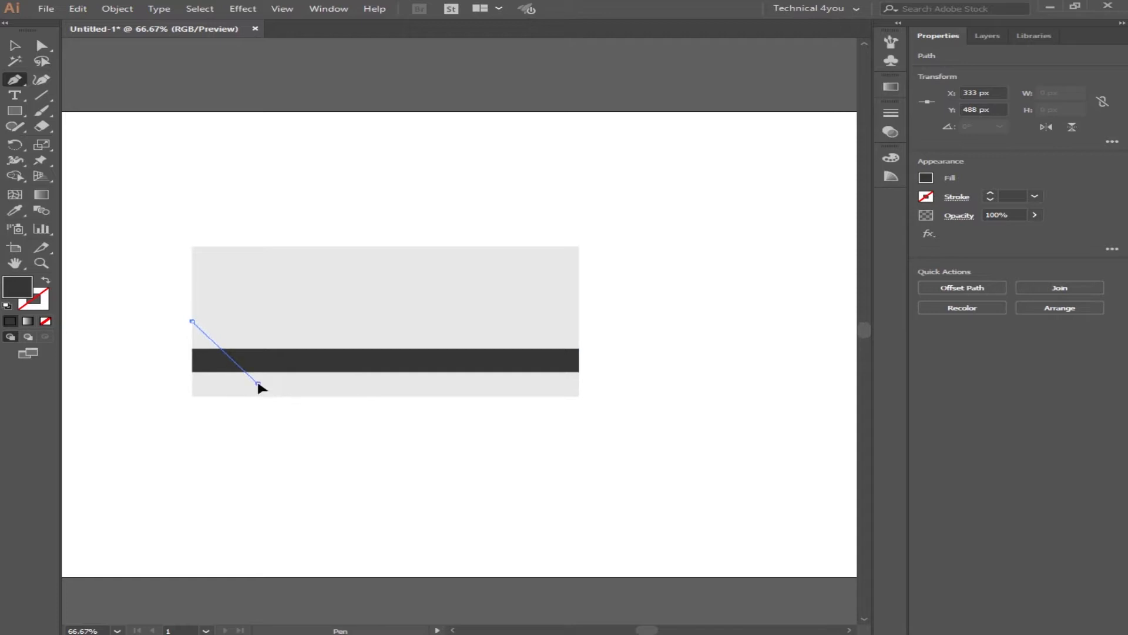
{"action": "left_click", "coordinate": [258, 383]}
{"action": "left_click", "coordinate": [193, 383]}
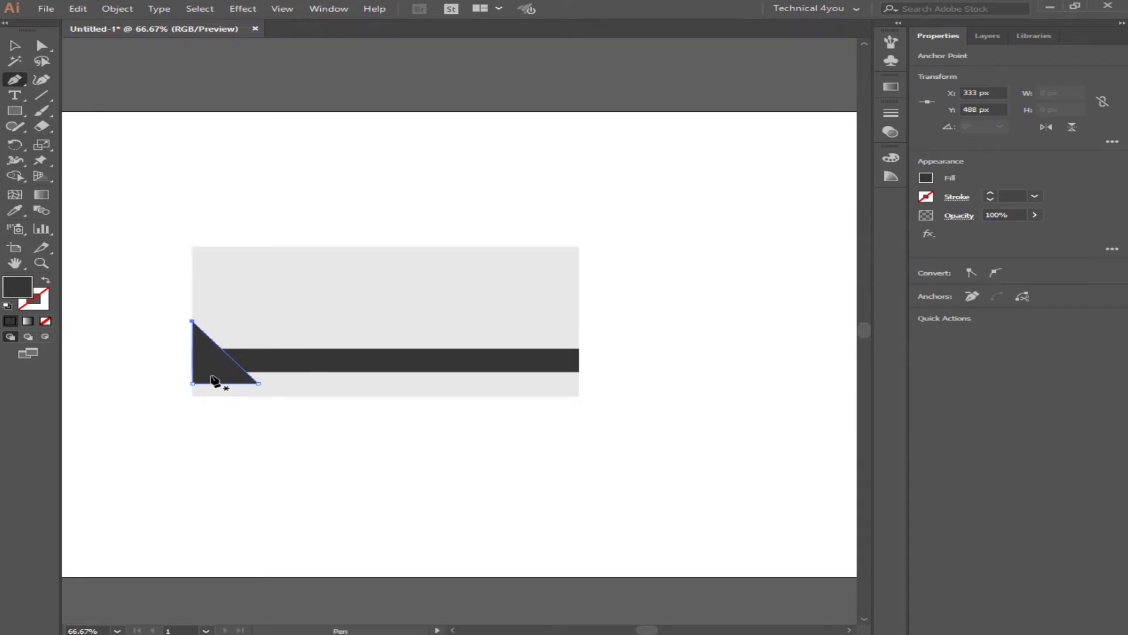
{"action": "key", "text": "v"}
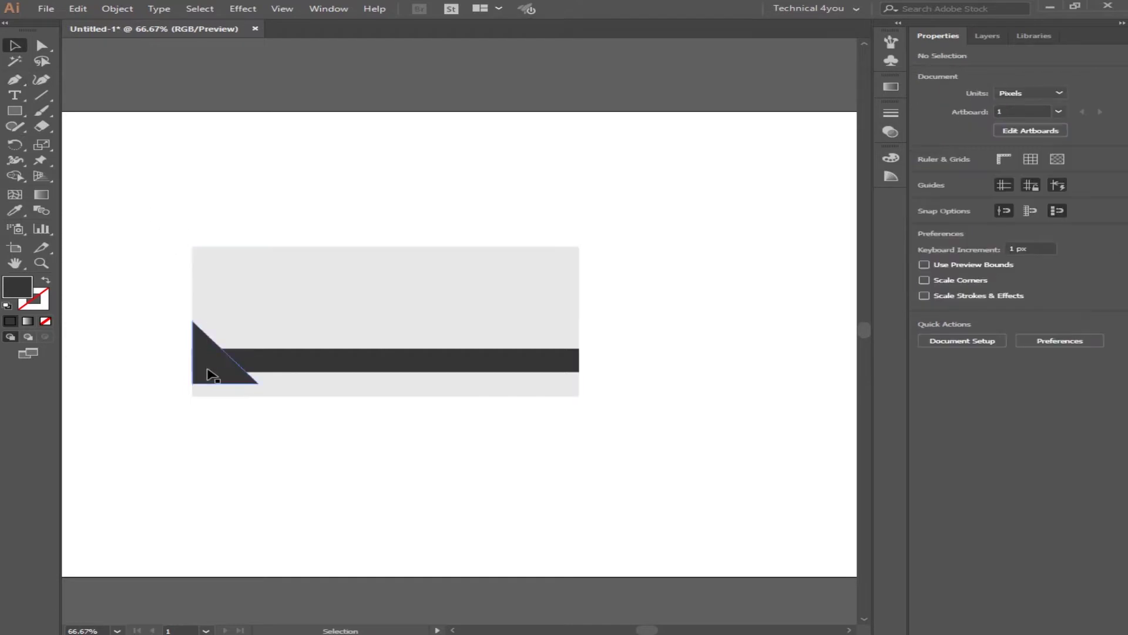
{"action": "left_click", "coordinate": [209, 377]}
Step: Reflect a copy of the triangle across the vertical axis and move it to the bar's right end
{"action": "right_click", "coordinate": [211, 370]}
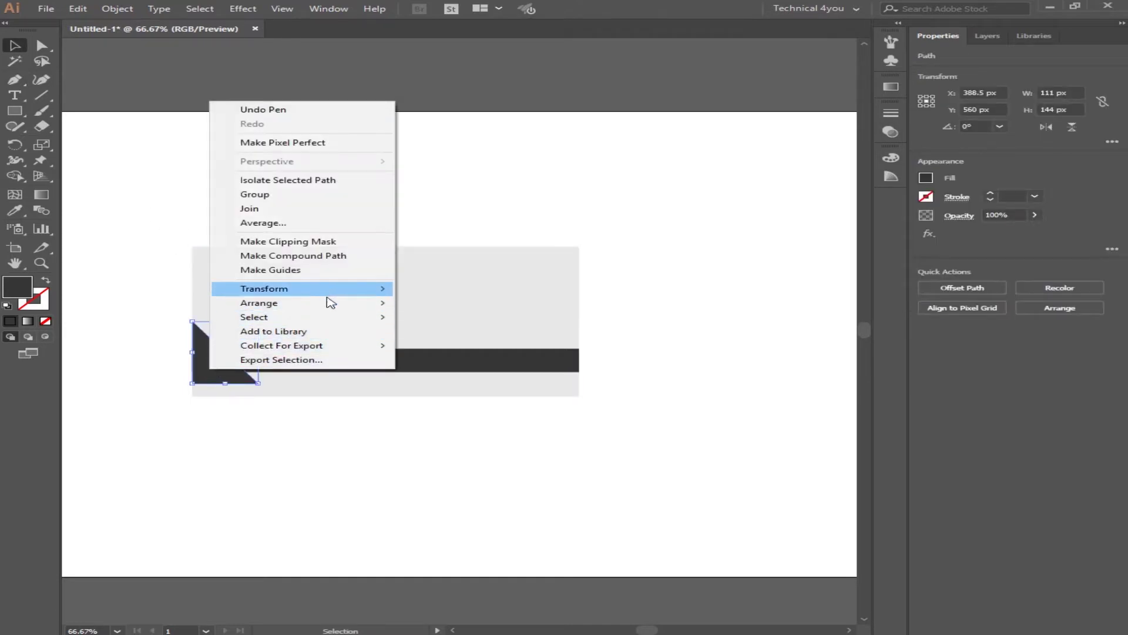
{"action": "mouse_move", "coordinate": [265, 288]}
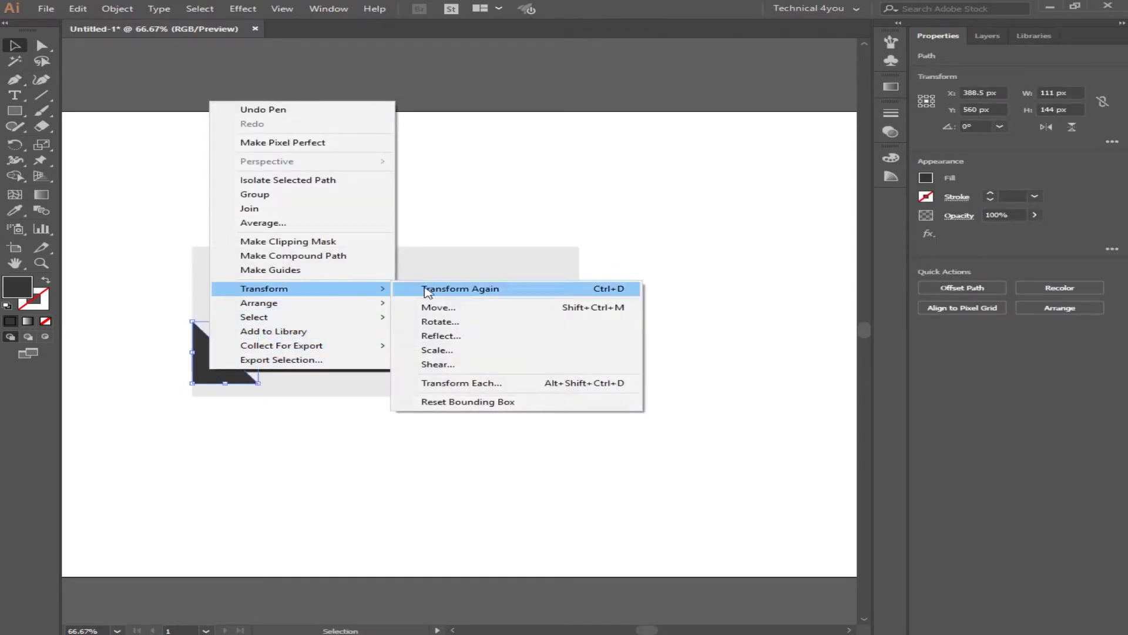
{"action": "left_click", "coordinate": [459, 336]}
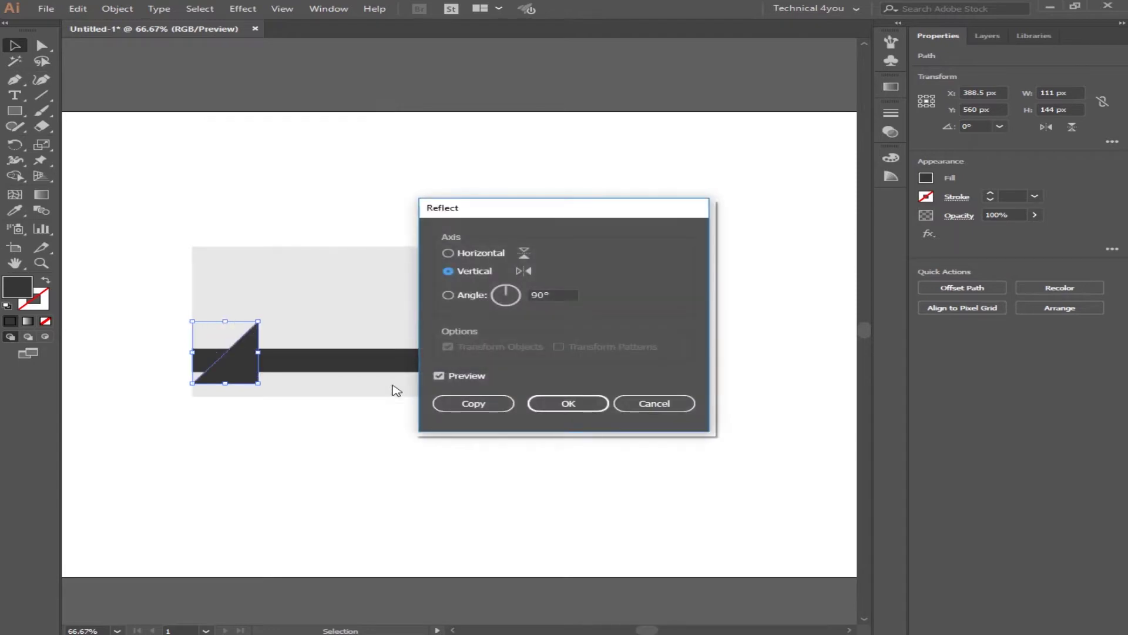
{"action": "left_click", "coordinate": [460, 377]}
{"action": "left_click", "coordinate": [481, 254]}
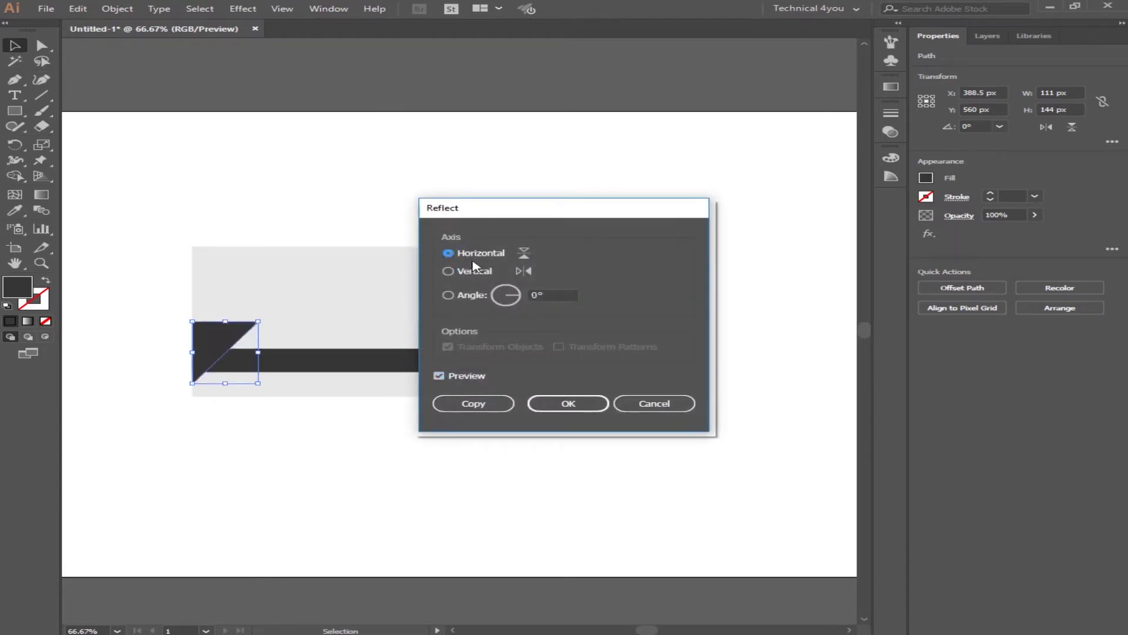
{"action": "left_click", "coordinate": [468, 275]}
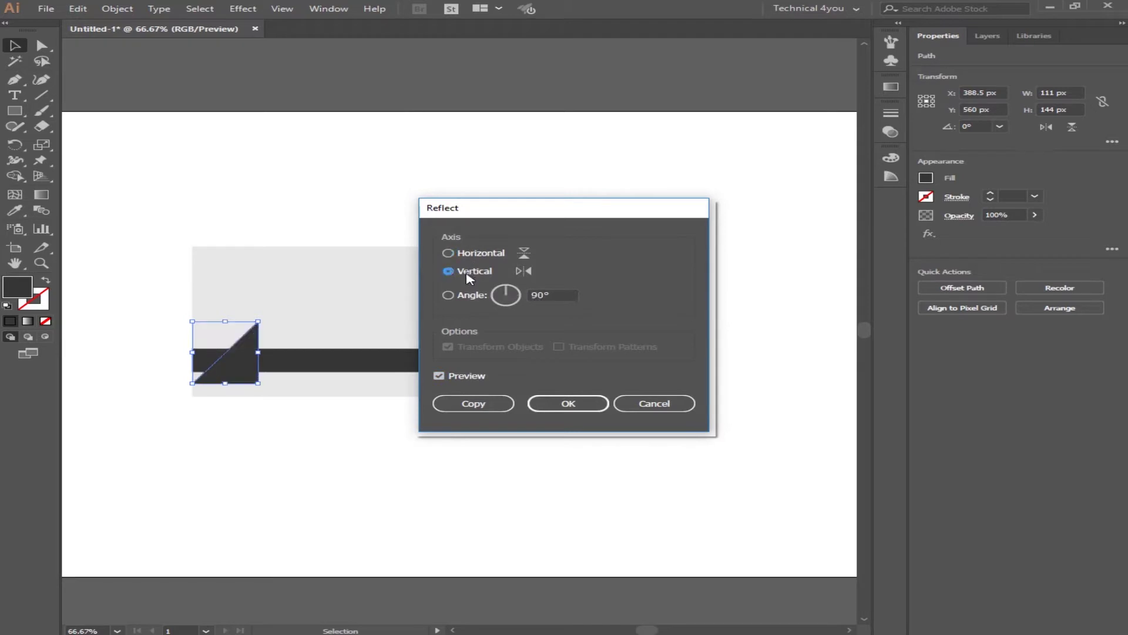
{"action": "left_click", "coordinate": [476, 404]}
{"action": "mouse_move", "coordinate": [245, 361]}
{"action": "left_mouse_down"}
{"action": "mouse_move", "coordinate": [569, 363]}
{"action": "mouse_move", "coordinate": [598, 329]}
{"action": "left_mouse_up"}
{"action": "left_click", "coordinate": [648, 337]}
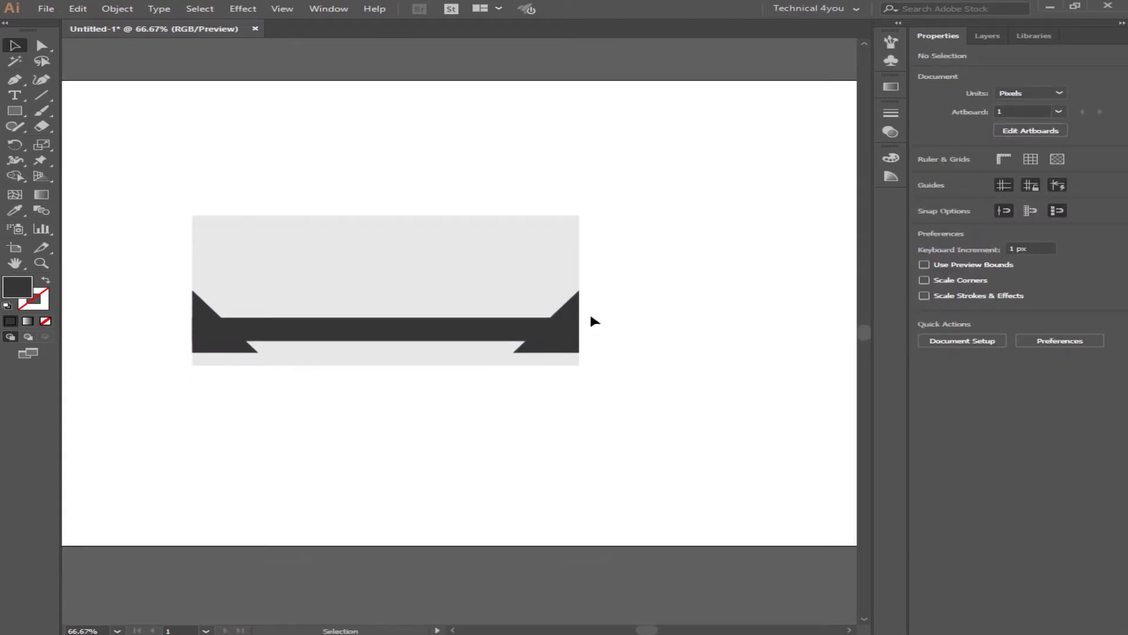
Step: Drag the YouTube logo onto the grey background and bring it to the front
{"action": "left_click_drag", "start_coordinate": [654, 185], "coordinate": [392, 322]}
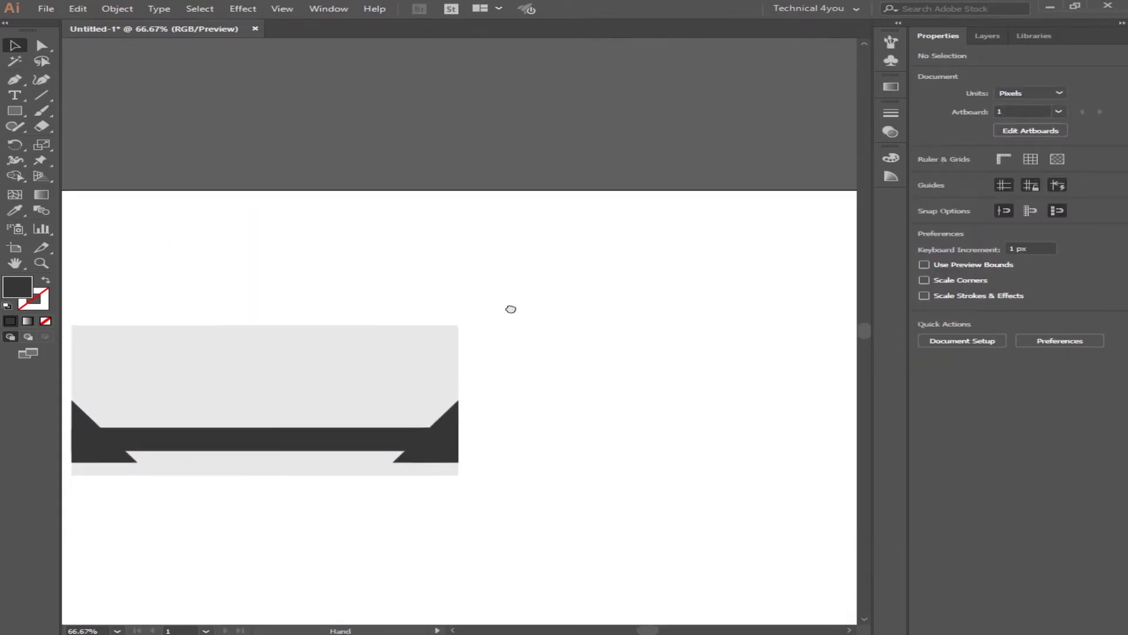
{"action": "left_click_drag", "start_coordinate": [762, 200], "coordinate": [192, 400]}
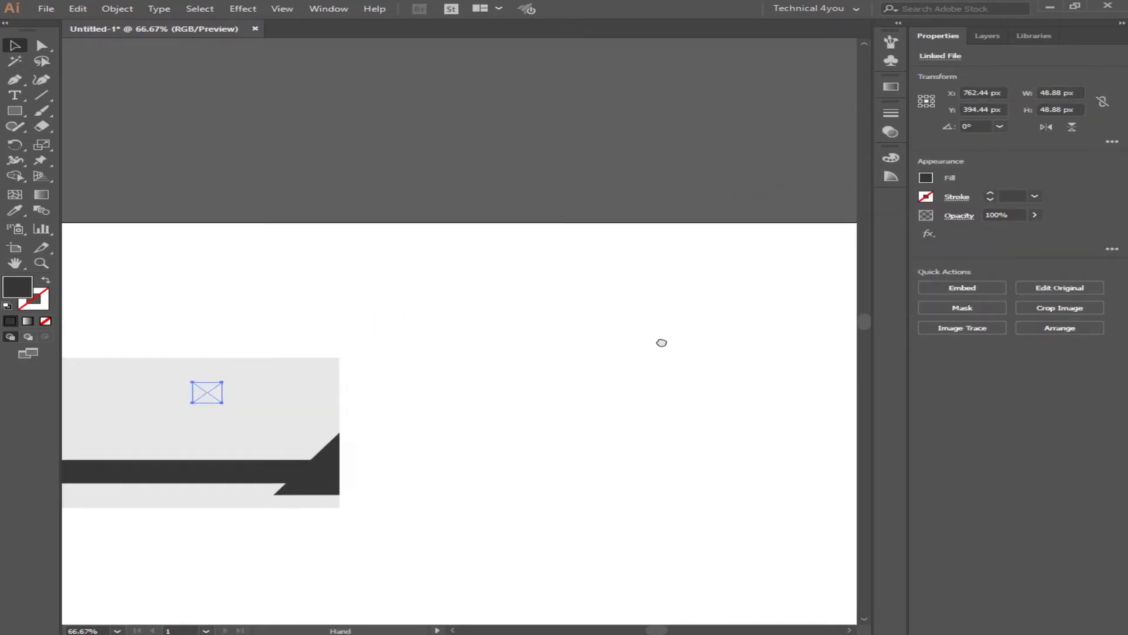
{"action": "left_click_drag", "start_coordinate": [438, 383], "coordinate": [710, 300]}
{"action": "right_click", "coordinate": [463, 307]}
{"action": "mouse_move", "coordinate": [499, 416]}
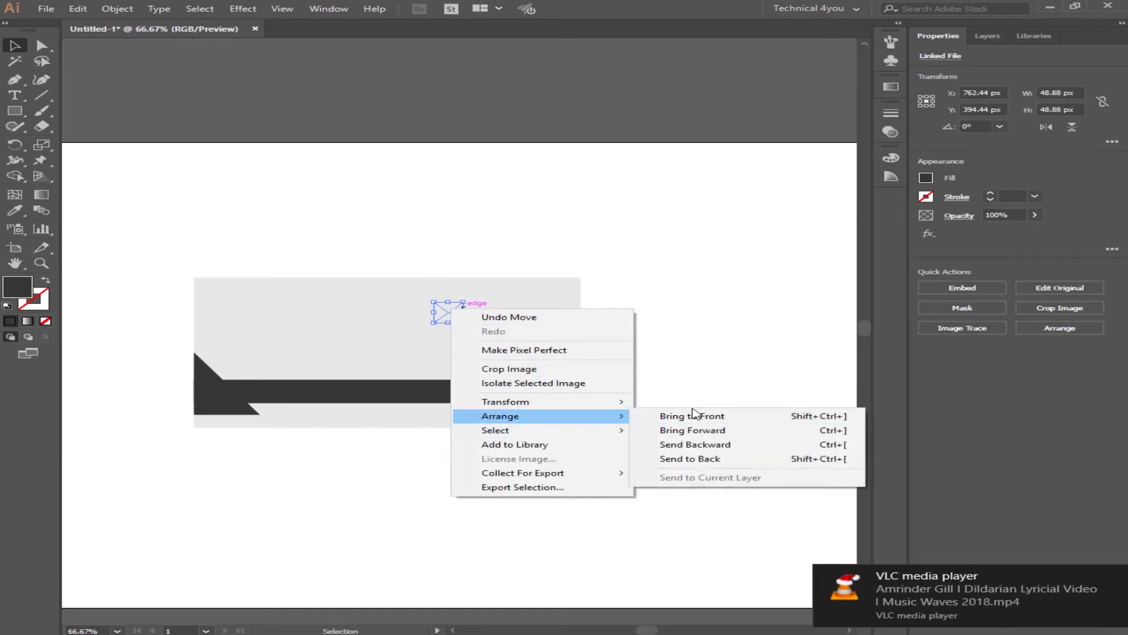
{"action": "left_click", "coordinate": [687, 415]}
Step: Embed the YouTube logo and position it centred above the dark bar
{"action": "left_click", "coordinate": [939, 295]}
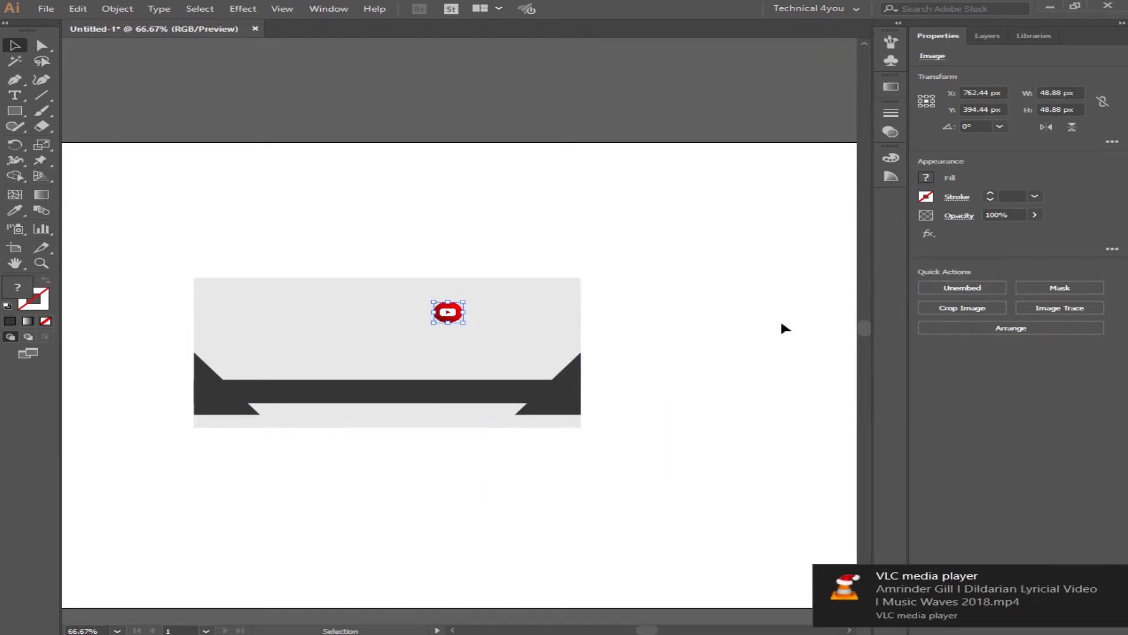
{"action": "left_click", "coordinate": [781, 318]}
{"action": "left_click_drag", "start_coordinate": [436, 317], "coordinate": [393, 333]}
{"action": "left_click", "coordinate": [864, 318]}
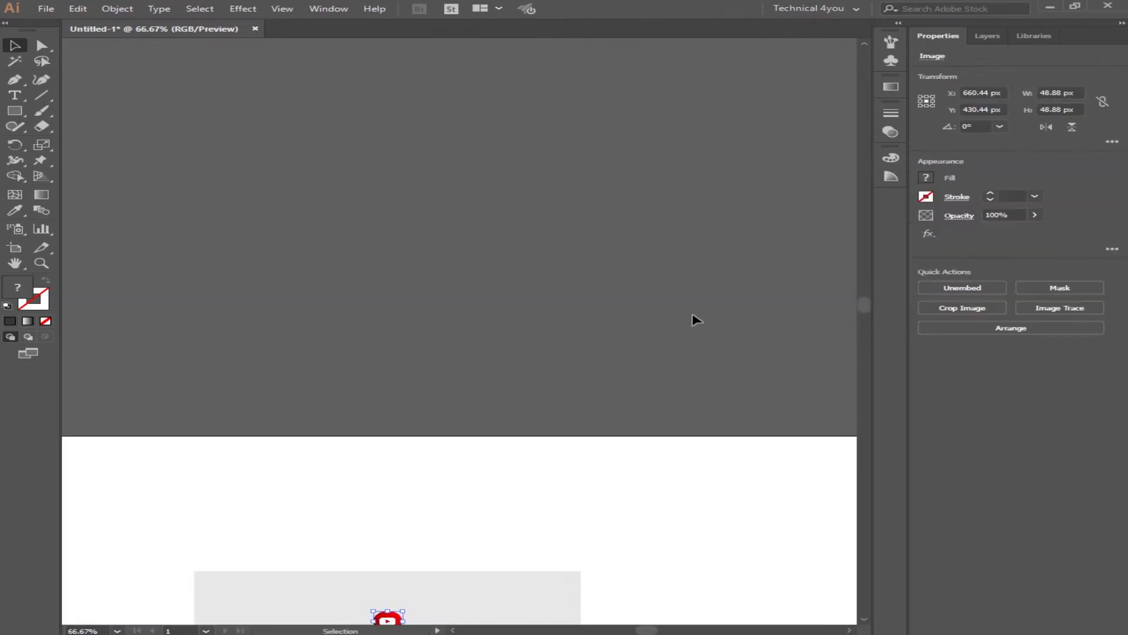
{"action": "scroll", "coordinate": [452, 491], "scroll_direction": "down", "scroll_amount": 5}
{"action": "left_click", "coordinate": [540, 235]}
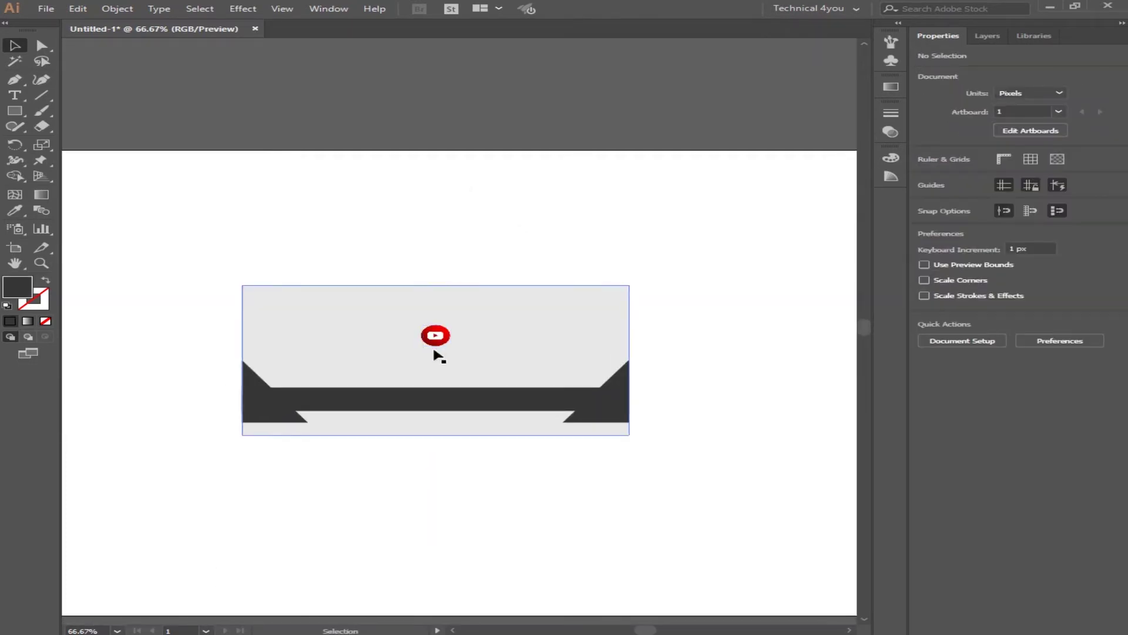
{"action": "scroll", "coordinate": [436, 352], "scroll_direction": "down", "scroll_amount": 1}
{"action": "scroll", "coordinate": [405, 309], "scroll_direction": "up", "scroll_amount": 1, "text": "alt"}
{"action": "scroll", "coordinate": [405, 306], "scroll_direction": "up", "scroll_amount": 1, "text": "alt"}
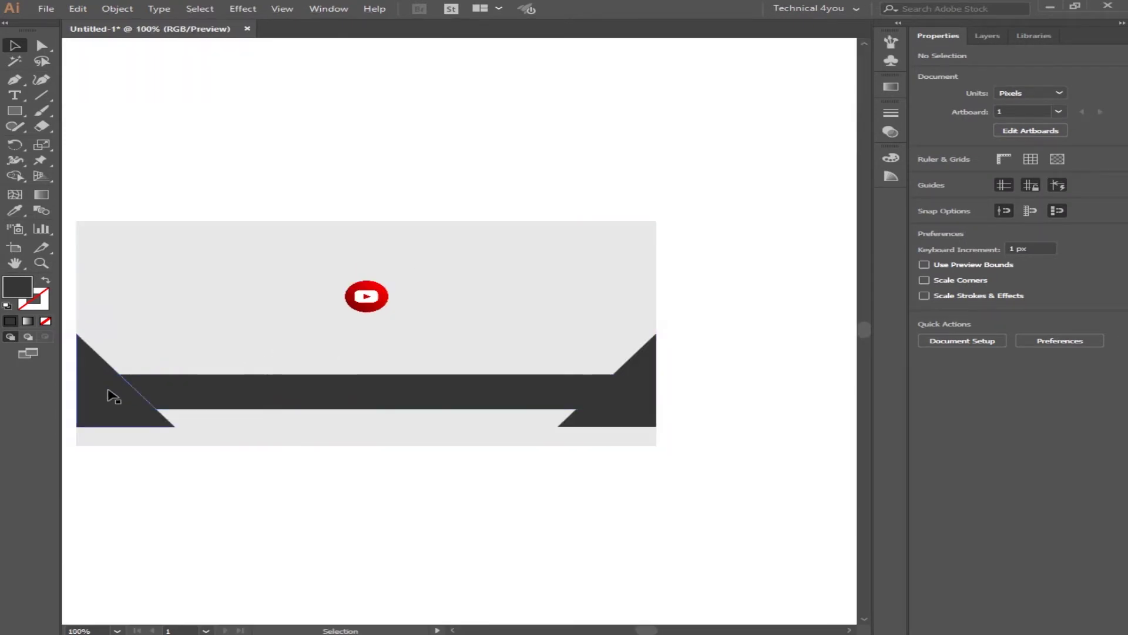
Step: Give both corner triangles the YouTube logo's red using the Eyedropper
{"action": "left_click", "coordinate": [108, 391]}
{"action": "left_click", "coordinate": [617, 398], "text": "shift"}
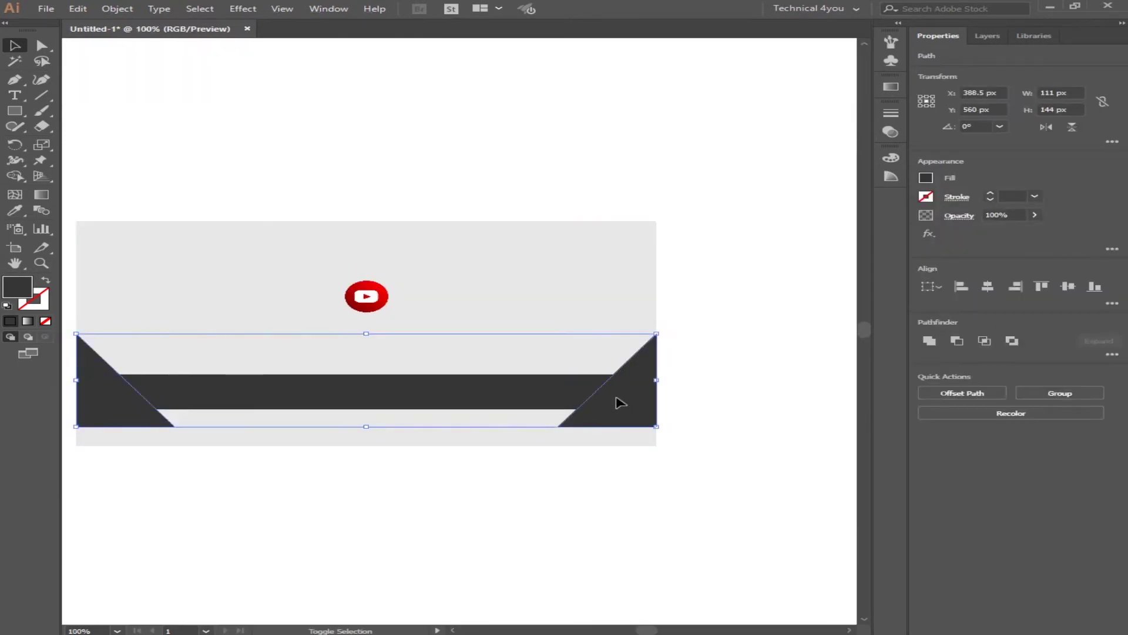
{"action": "left_click", "coordinate": [15, 210]}
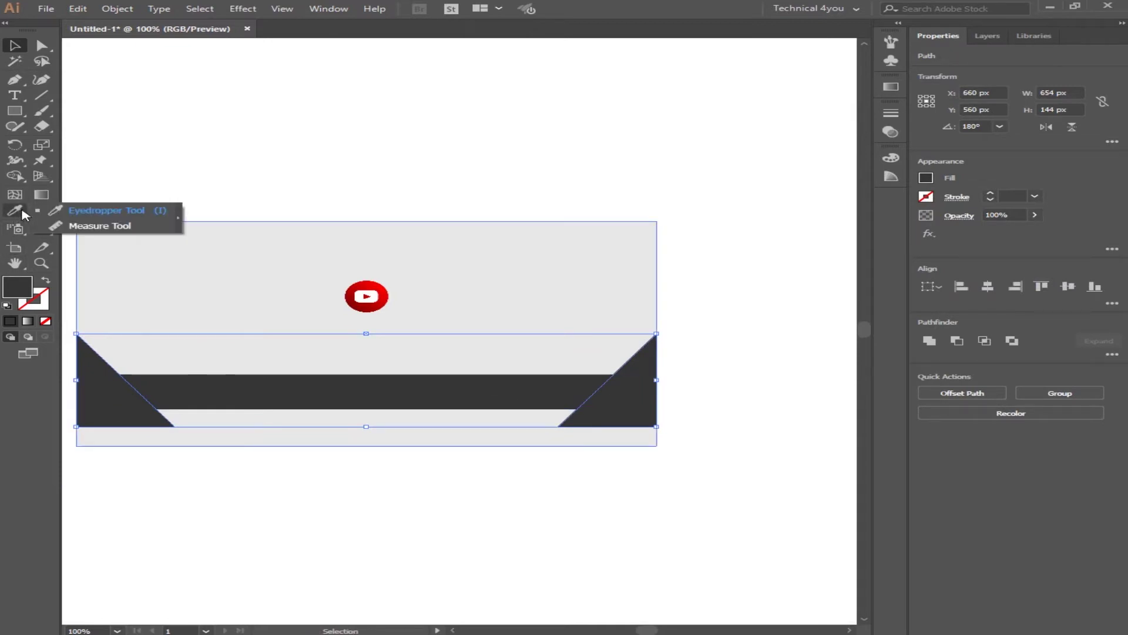
{"action": "left_click", "coordinate": [112, 211]}
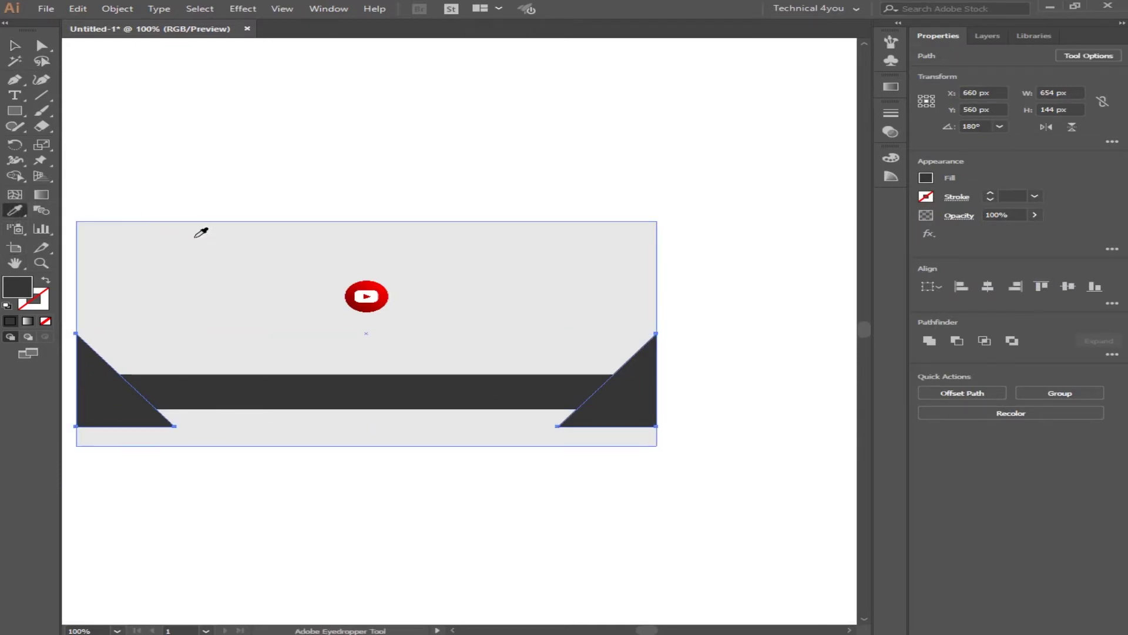
{"action": "left_click", "coordinate": [381, 289]}
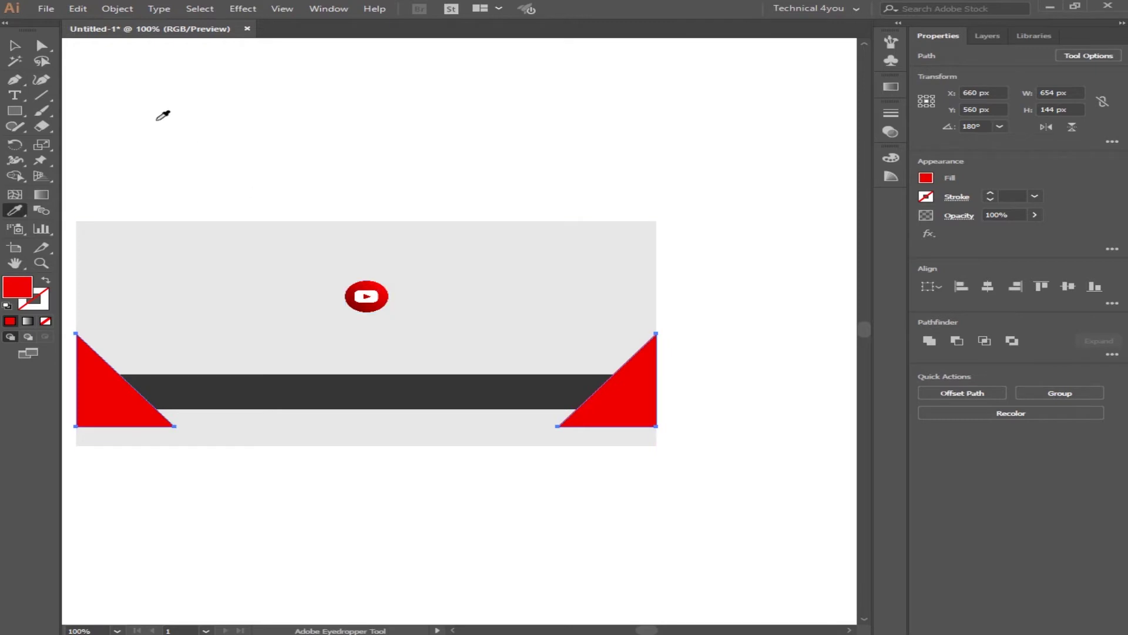
{"action": "left_click", "coordinate": [15, 45]}
{"action": "left_click", "coordinate": [115, 87]}
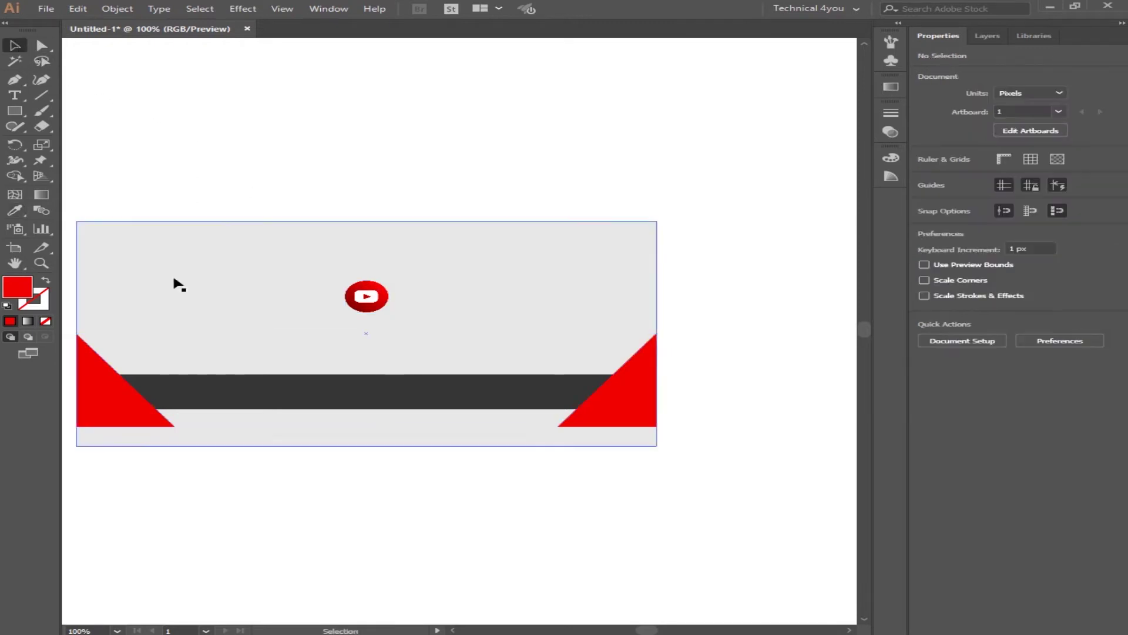
Step: Draw a small three-point triangle with the Pen under the bar beside the left red corner
{"action": "left_click_drag", "start_coordinate": [15, 79], "coordinate": [59, 75]}
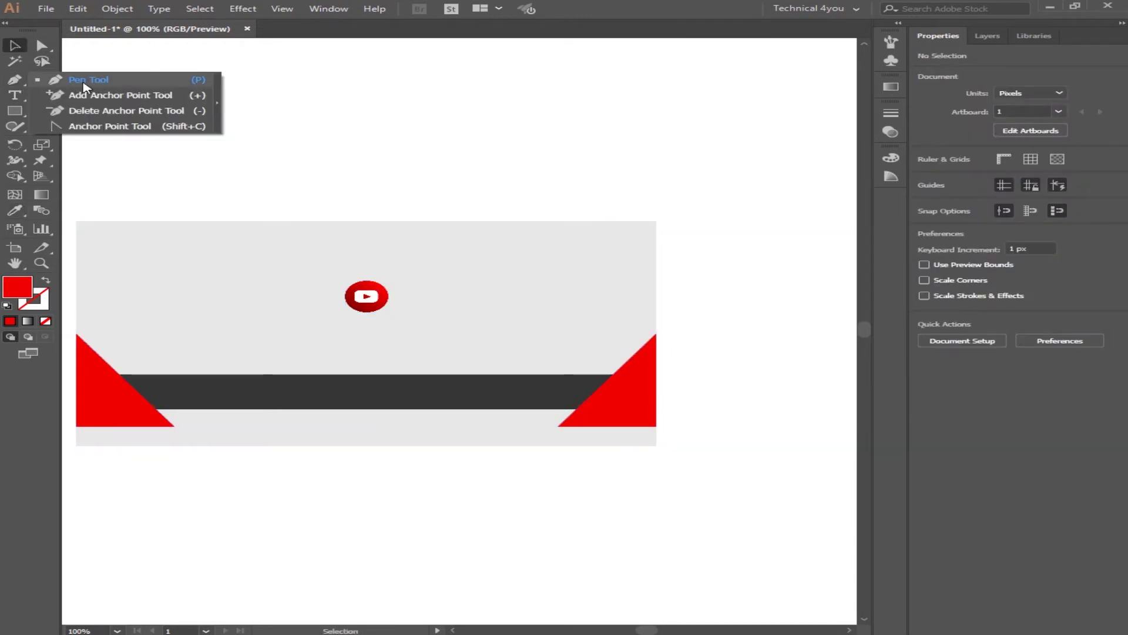
{"action": "scroll", "coordinate": [183, 442], "scroll_direction": "up", "scroll_amount": 2, "text": "alt"}
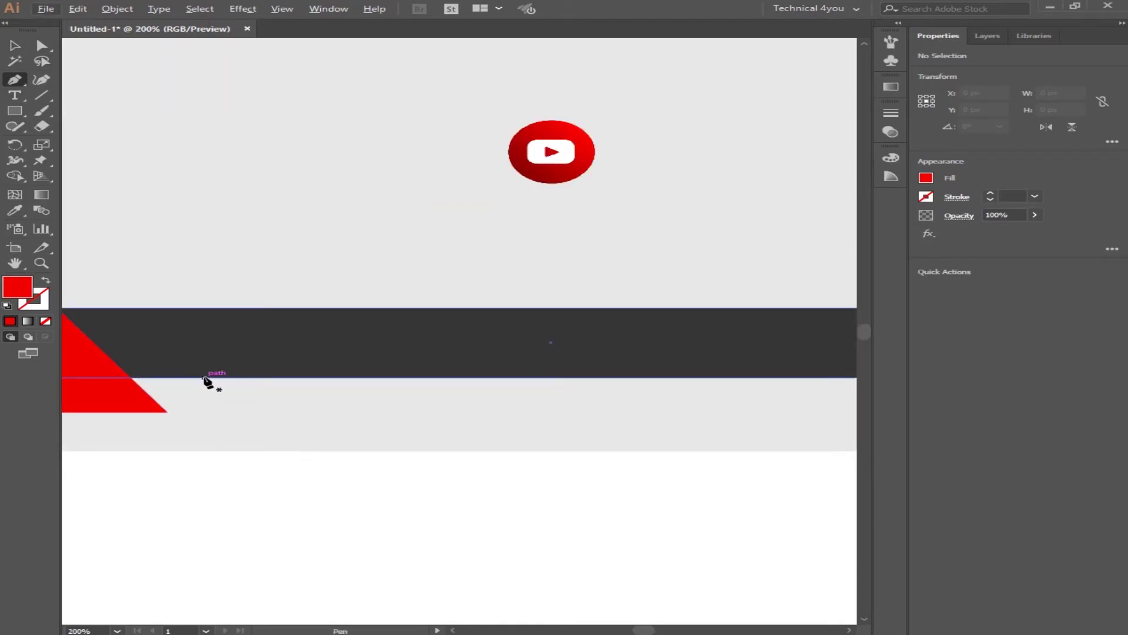
{"action": "left_click", "coordinate": [205, 378]}
{"action": "left_click", "coordinate": [167, 412]}
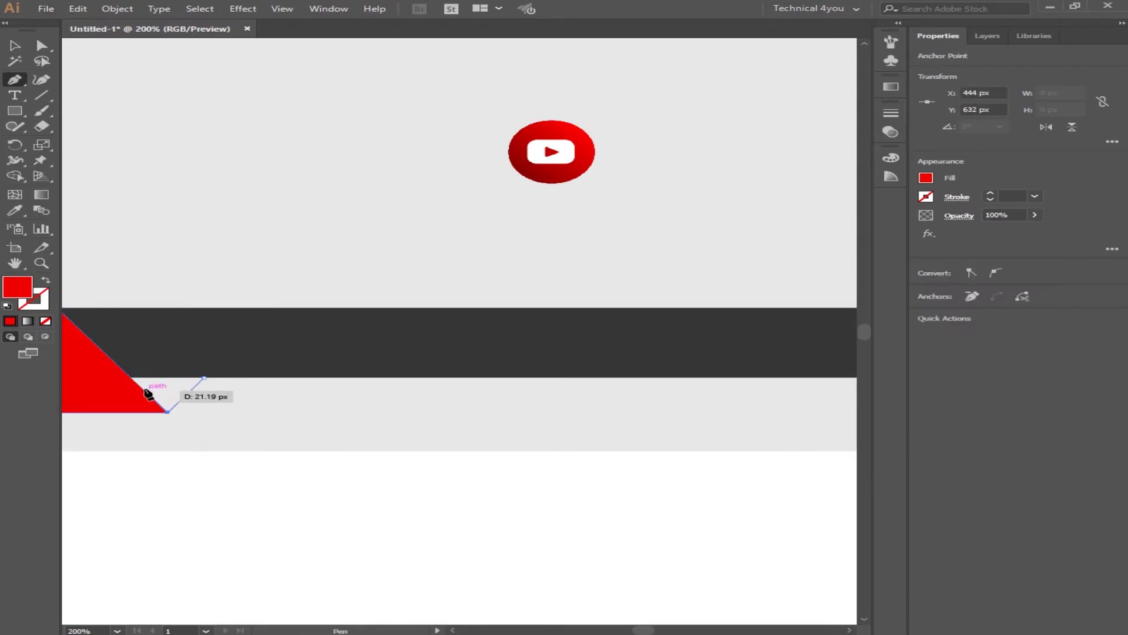
{"action": "left_click", "coordinate": [129, 377]}
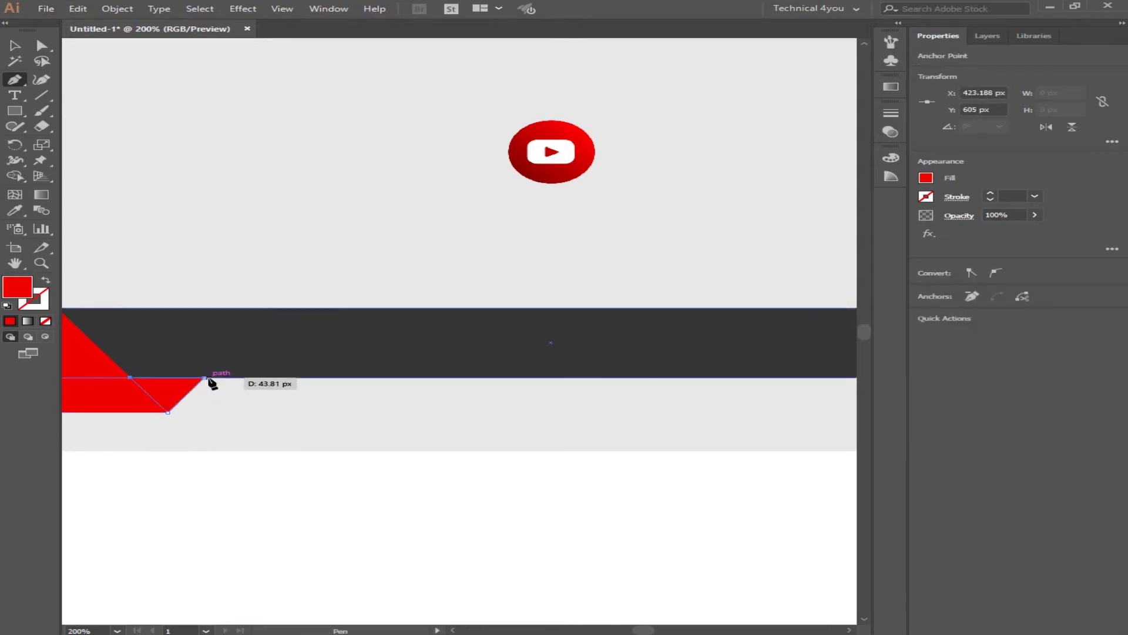
{"action": "left_click", "coordinate": [204, 378]}
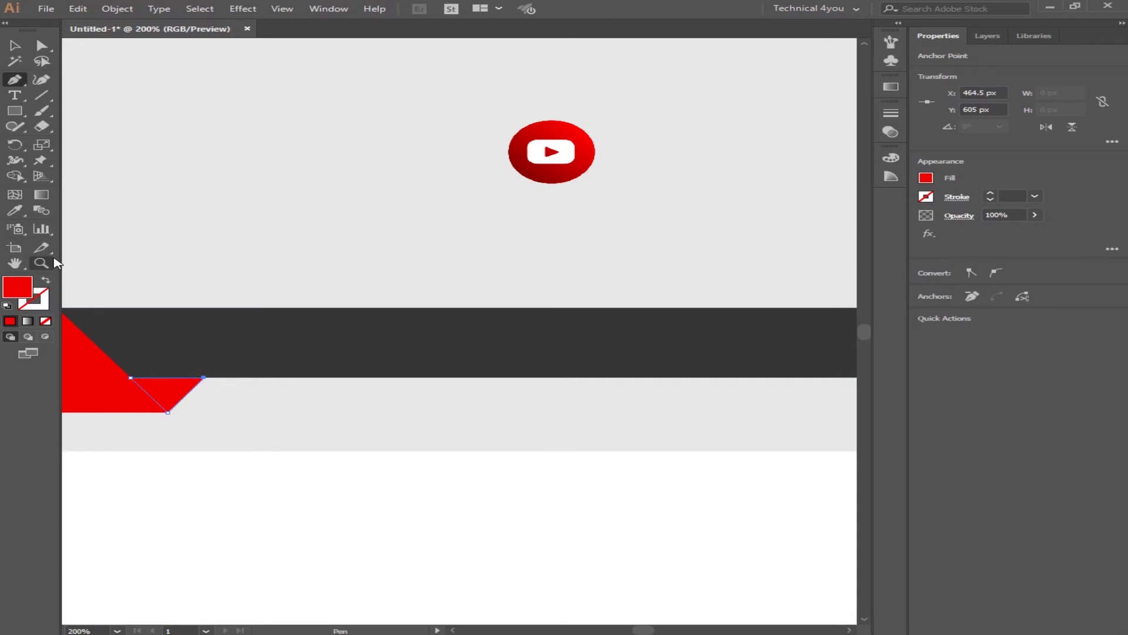
Step: Fill the small triangle with the logo's dark red using the Eyedropper
{"action": "right_click", "coordinate": [18, 212]}
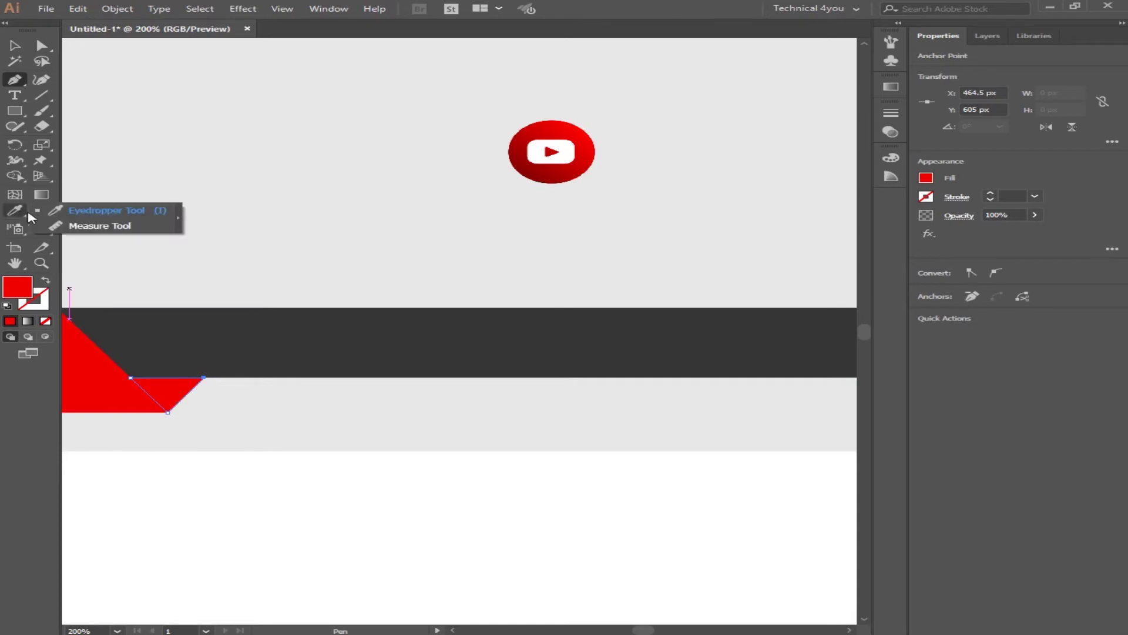
{"action": "left_click", "coordinate": [100, 211]}
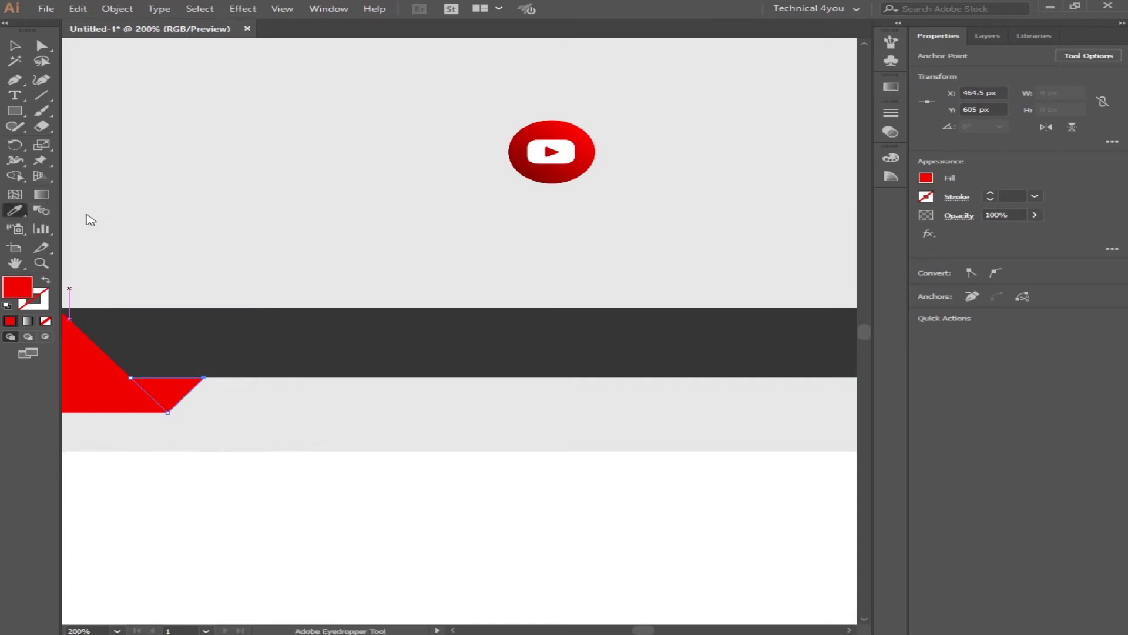
{"action": "left_click", "coordinate": [537, 174]}
{"action": "key", "text": "v"}
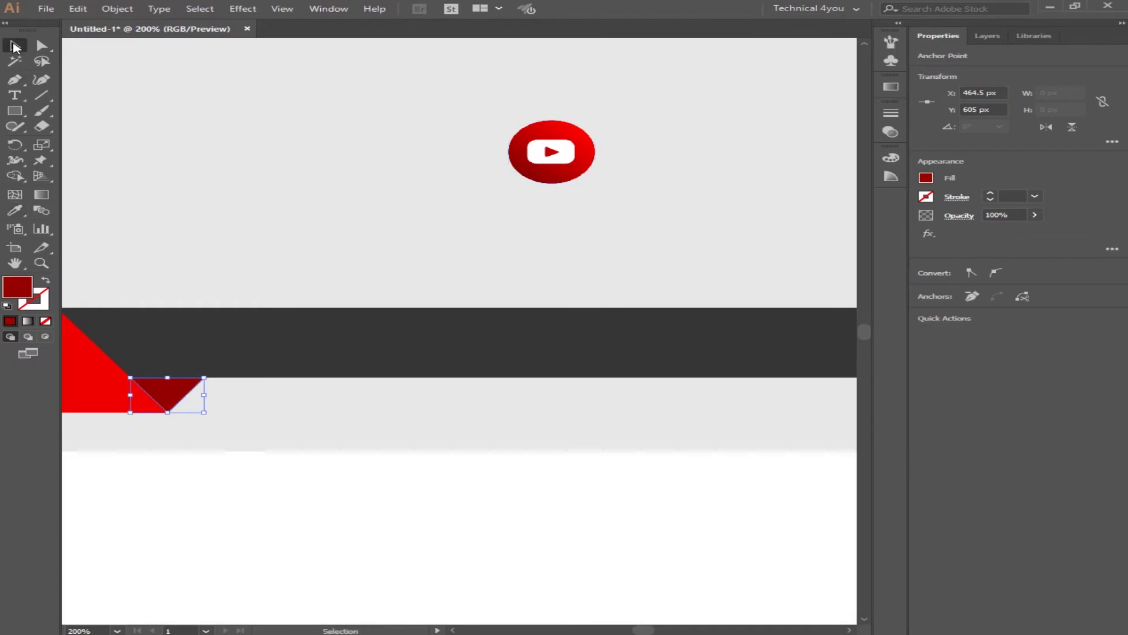
{"action": "left_click", "coordinate": [177, 131]}
{"action": "key", "text": "ctrl+minus"}
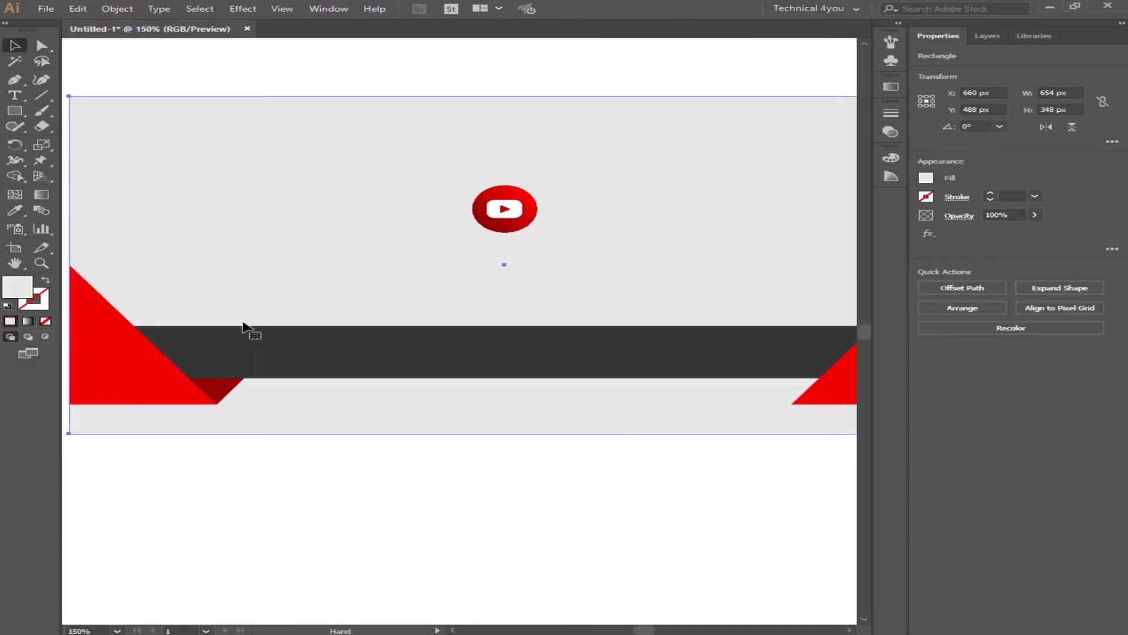
Step: Reflect a vertical copy of the small dark-red triangle and move it under the bar's right end
{"action": "left_click", "coordinate": [219, 398]}
{"action": "right_click", "coordinate": [219, 398]}
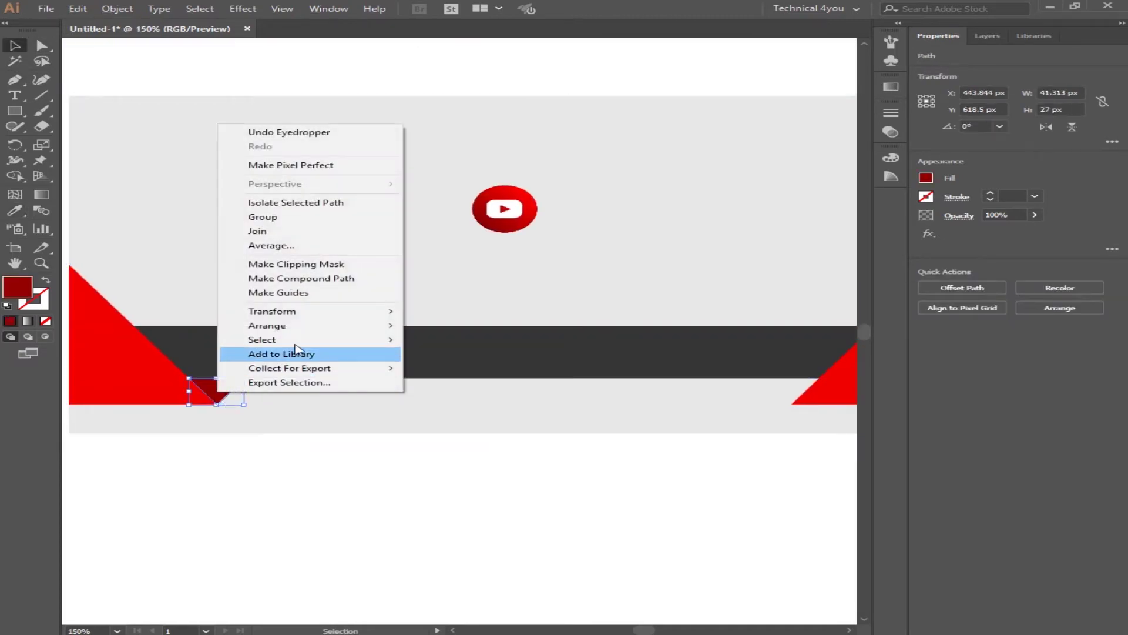
{"action": "mouse_move", "coordinate": [273, 312]}
{"action": "left_click", "coordinate": [468, 360]}
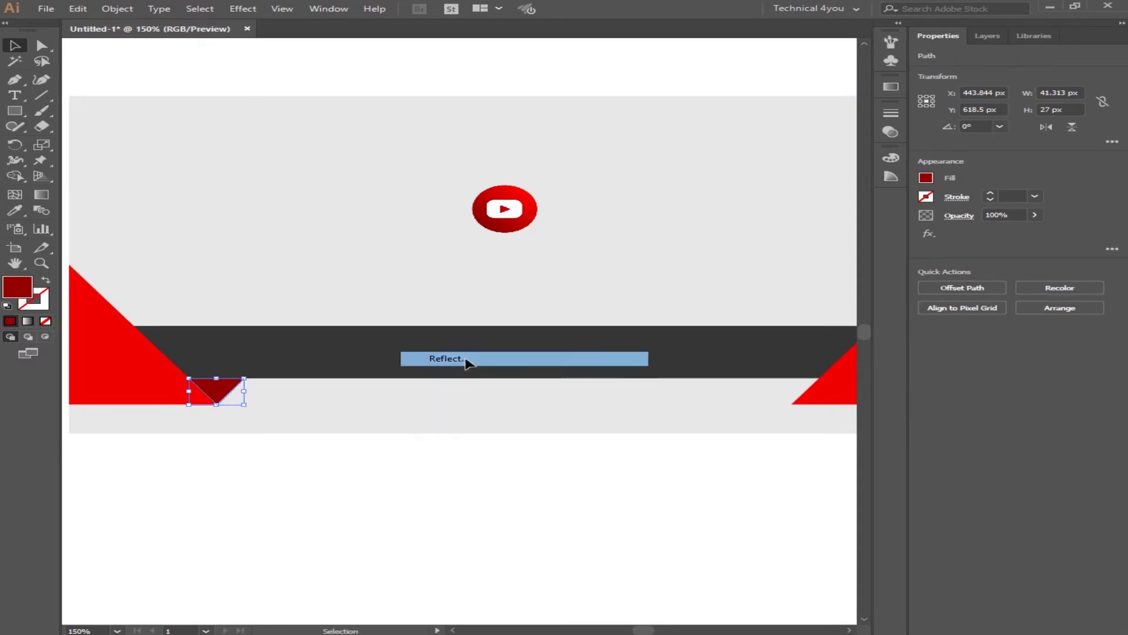
{"action": "left_click", "coordinate": [471, 405]}
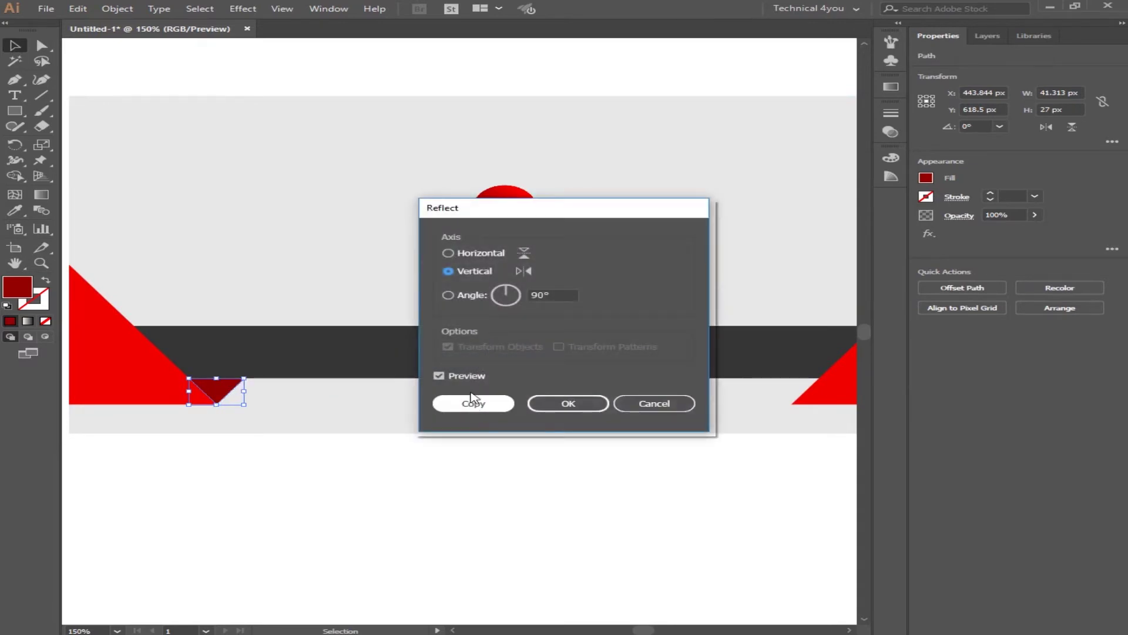
{"action": "left_click", "coordinate": [468, 377]}
{"action": "left_click", "coordinate": [466, 404]}
{"action": "key", "text": "ctrl+minus"}
{"action": "scroll", "coordinate": [327, 464], "scroll_direction": "right", "scroll_amount": 2}
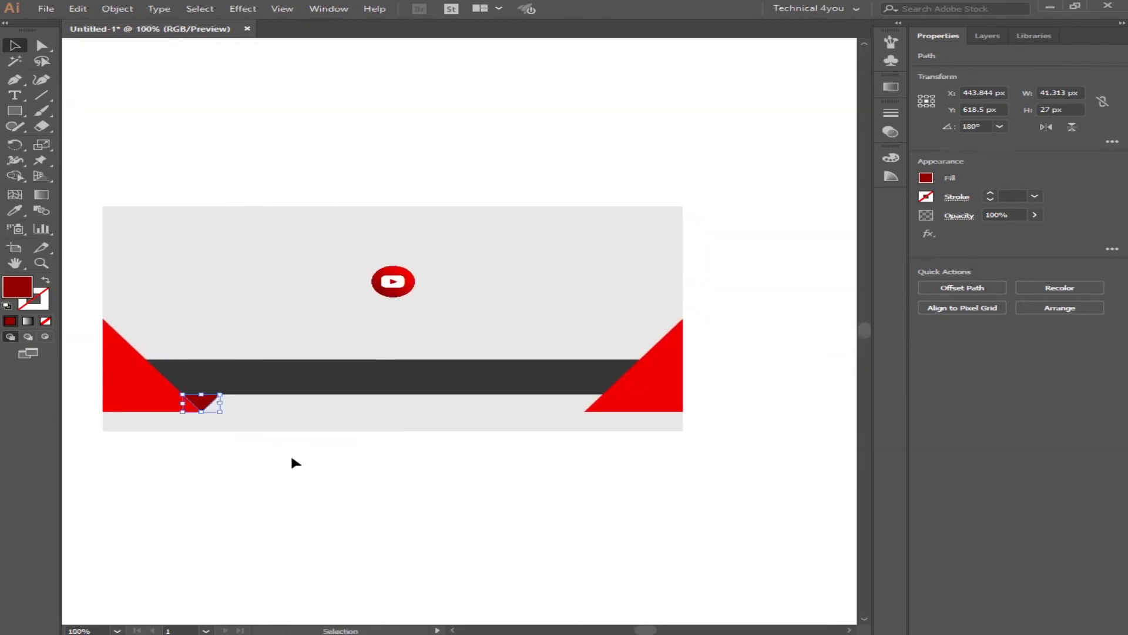
{"action": "left_click_drag", "start_coordinate": [206, 407], "coordinate": [586, 401]}
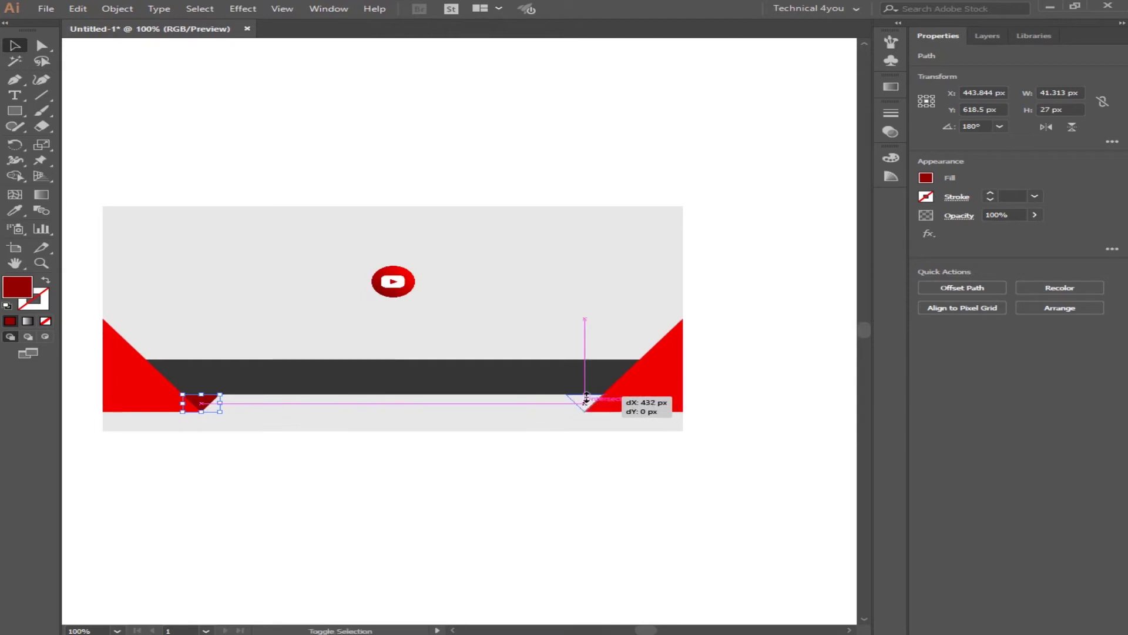
{"action": "left_click", "coordinate": [579, 469]}
{"action": "mouse_move", "coordinate": [416, 453]}
{"action": "left_mouse_down"}
{"action": "mouse_move", "coordinate": [436, 469]}
{"action": "mouse_move", "coordinate": [438, 502]}
{"action": "left_mouse_up"}
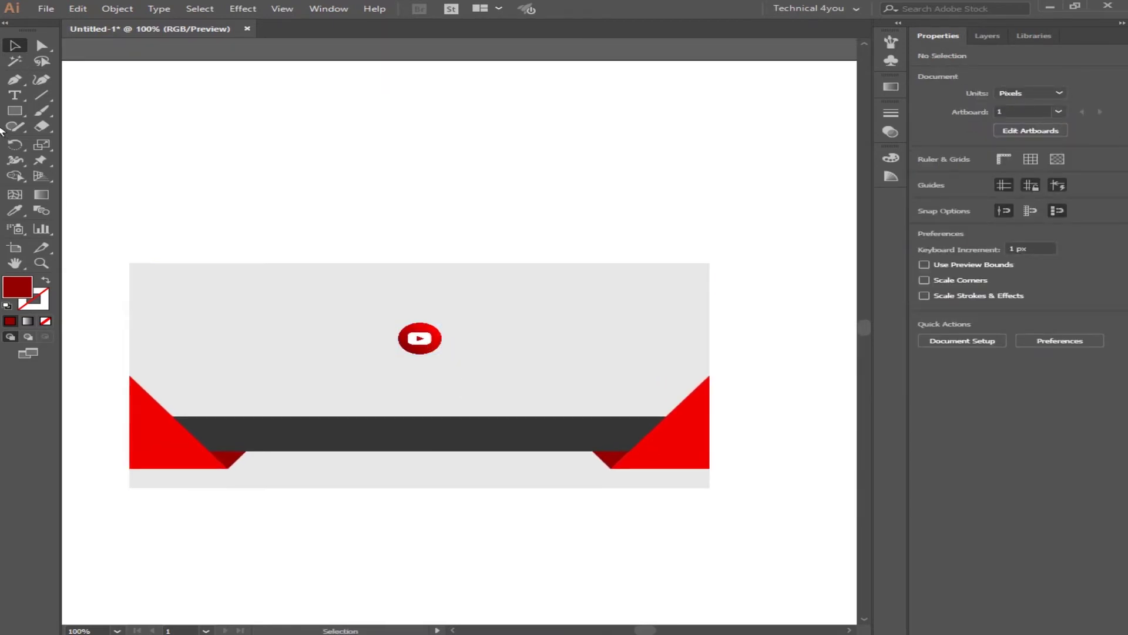
Step: Add a 'Design' text line below the YouTube logo with the Type tool
{"action": "right_click", "coordinate": [15, 95]}
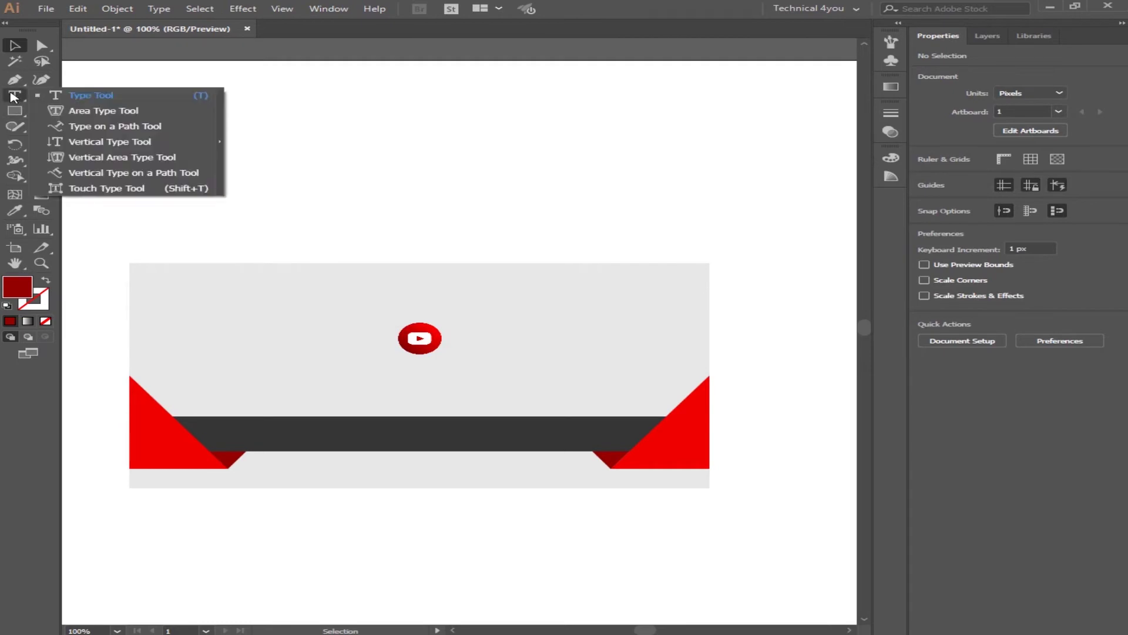
{"action": "left_click", "coordinate": [91, 95]}
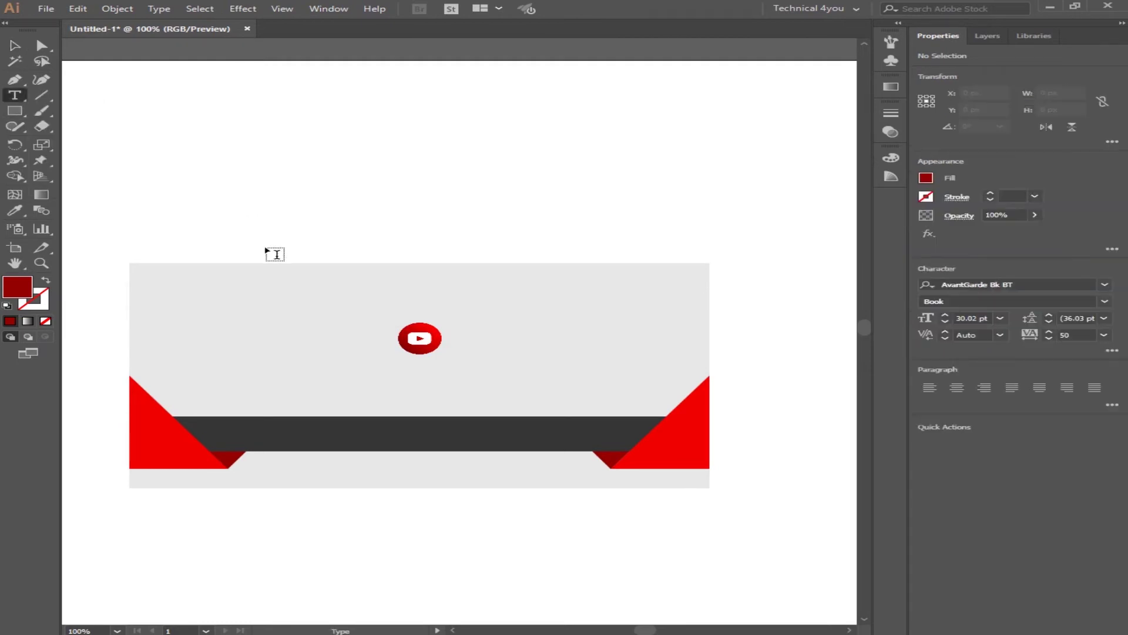
{"action": "left_click", "coordinate": [342, 380]}
{"action": "type", "text": "Design"}
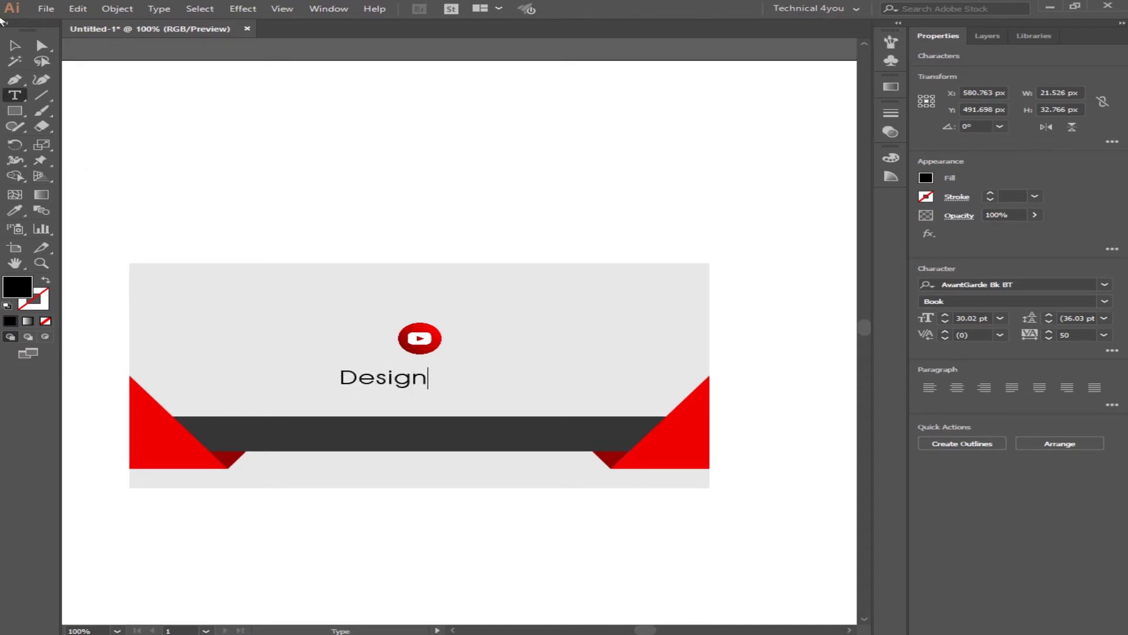
{"action": "left_click", "coordinate": [15, 45]}
{"action": "left_click", "coordinate": [286, 179]}
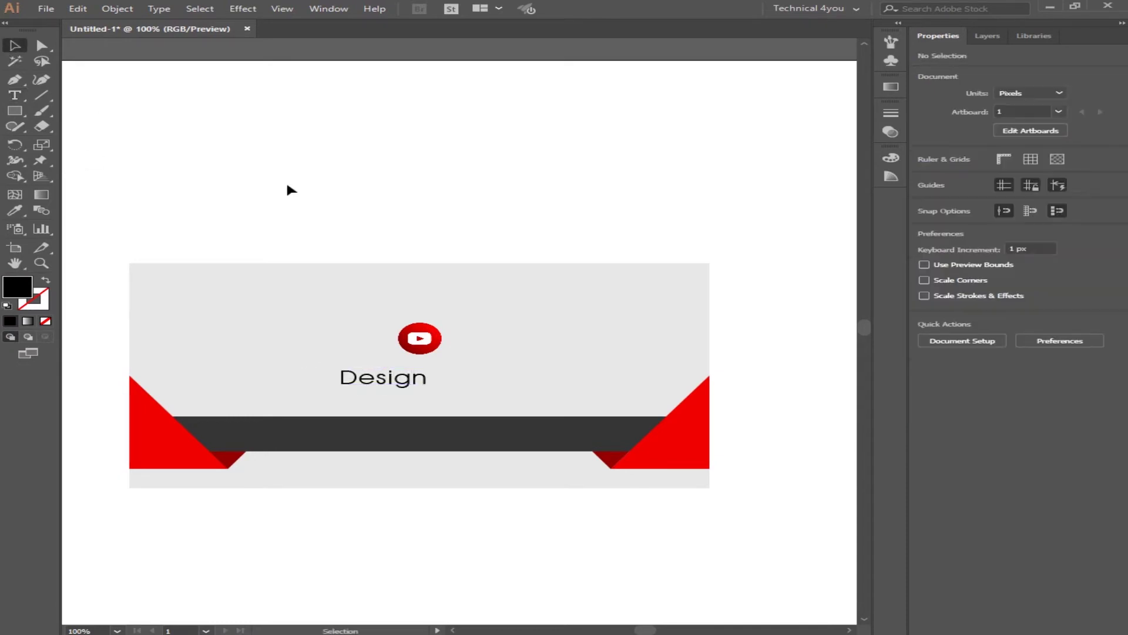
Step: Drag the Design text to sit centred under the YouTube logo
{"action": "left_click", "coordinate": [386, 381]}
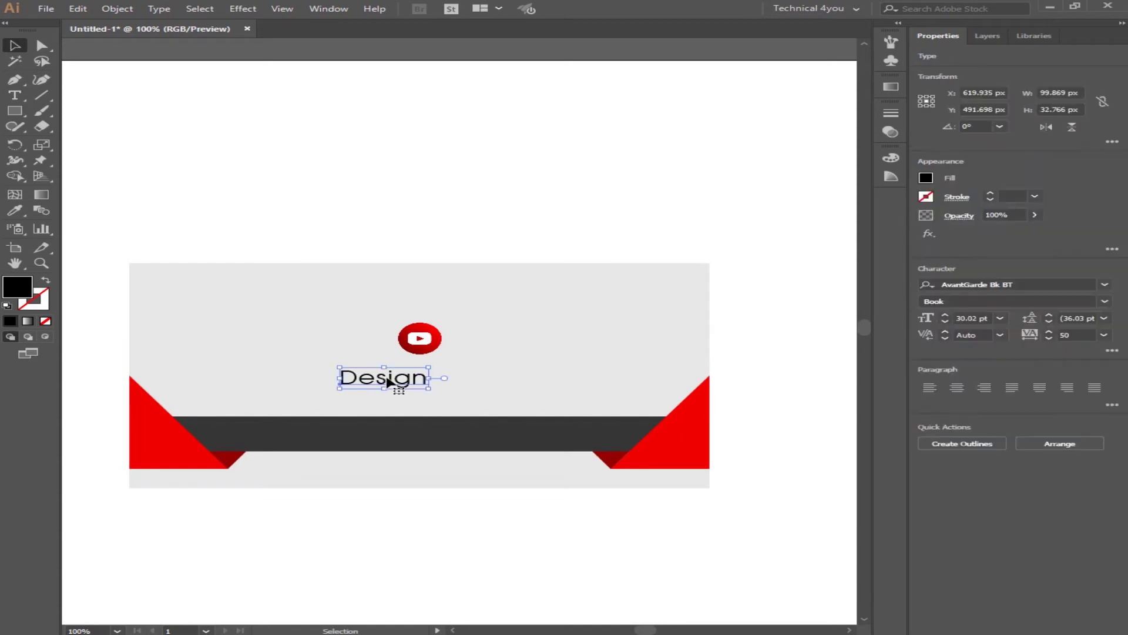
{"action": "left_click_drag", "start_coordinate": [388, 381], "coordinate": [414, 381]}
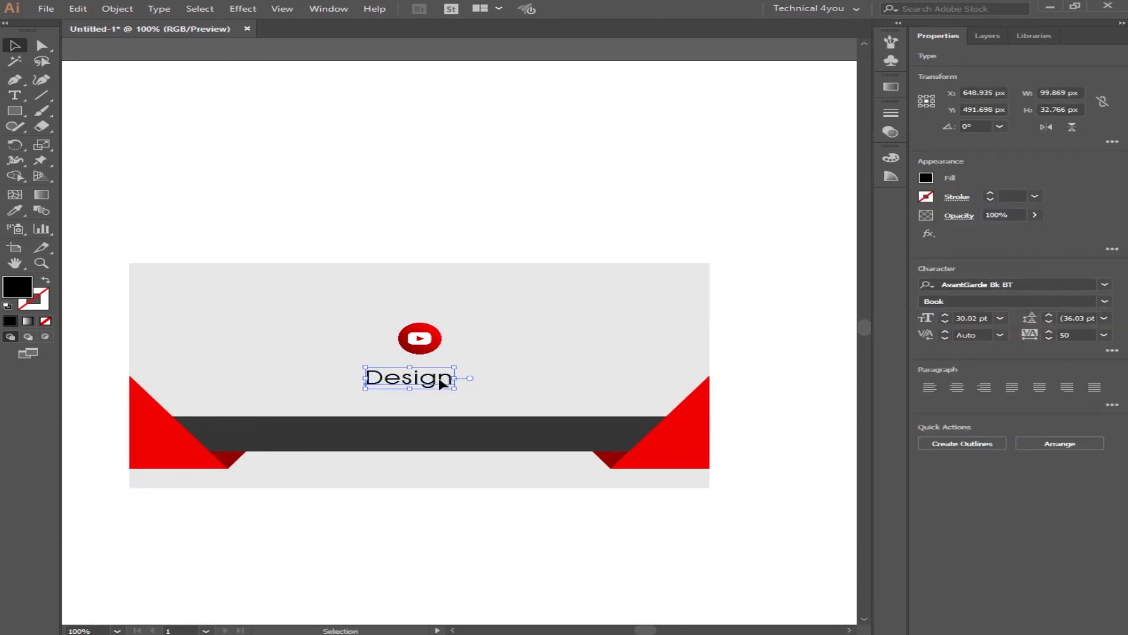
{"action": "left_click_drag", "start_coordinate": [440, 383], "coordinate": [424, 357]}
{"action": "left_click", "coordinate": [435, 219]}
{"action": "left_click_drag", "start_coordinate": [461, 300], "coordinate": [448, 265]}
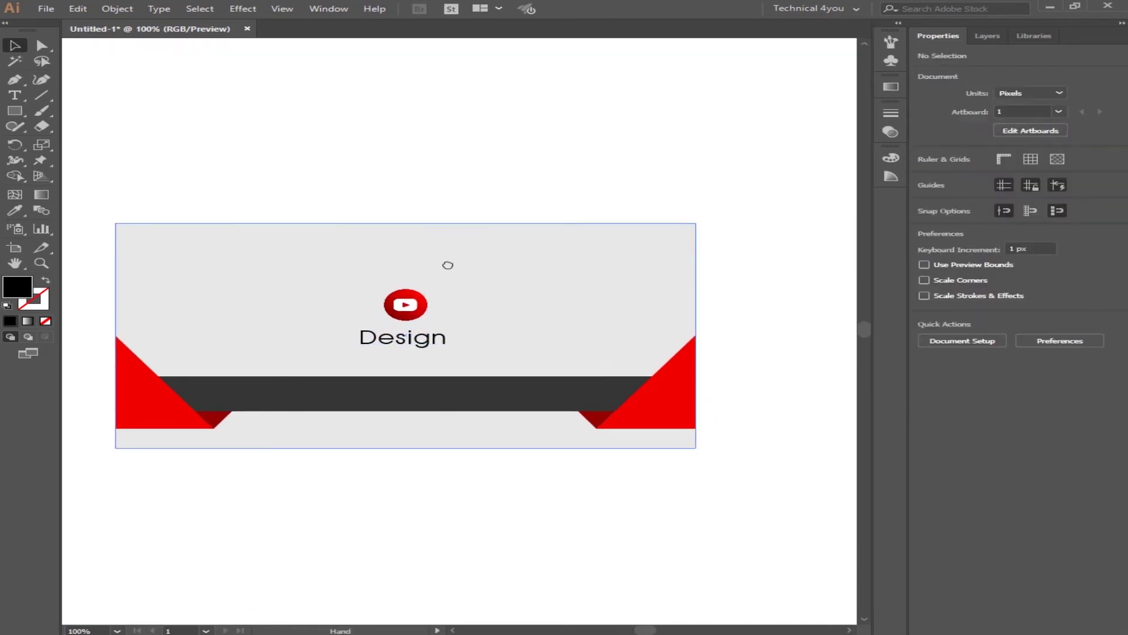
{"action": "left_click_drag", "start_coordinate": [424, 341], "coordinate": [432, 335]}
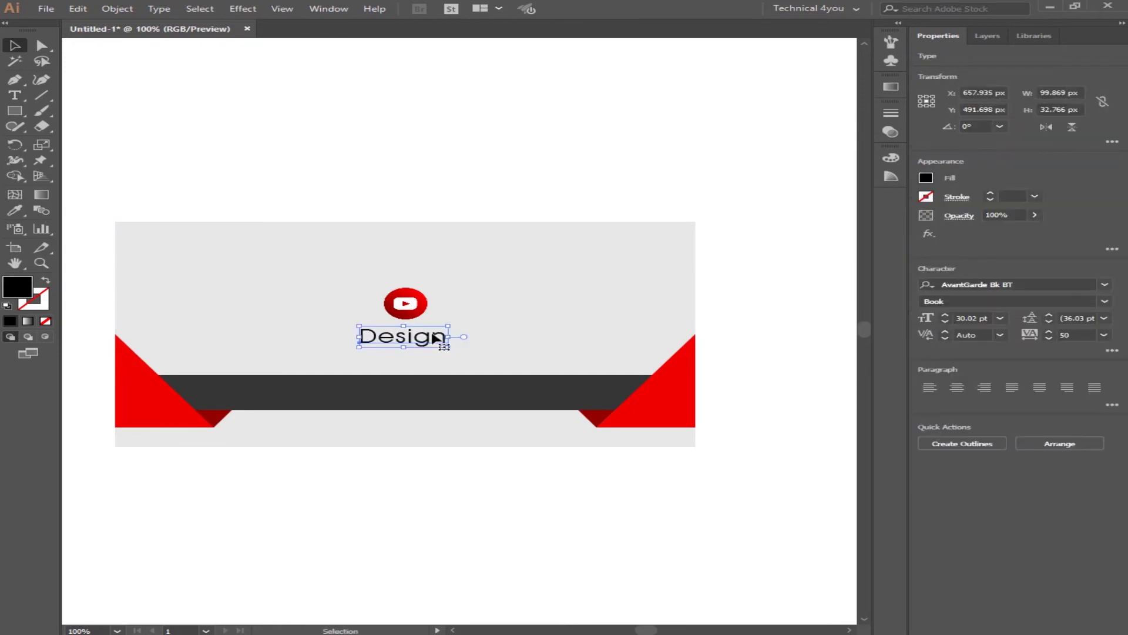
Step: Fine-tune the Design text's position with the arrow keys and check the placement
{"action": "key", "text": "Up"}
{"action": "key", "text": "Up"}
{"action": "key", "text": "Up"}
{"action": "key", "text": "Right"}
{"action": "key", "text": "Up"}
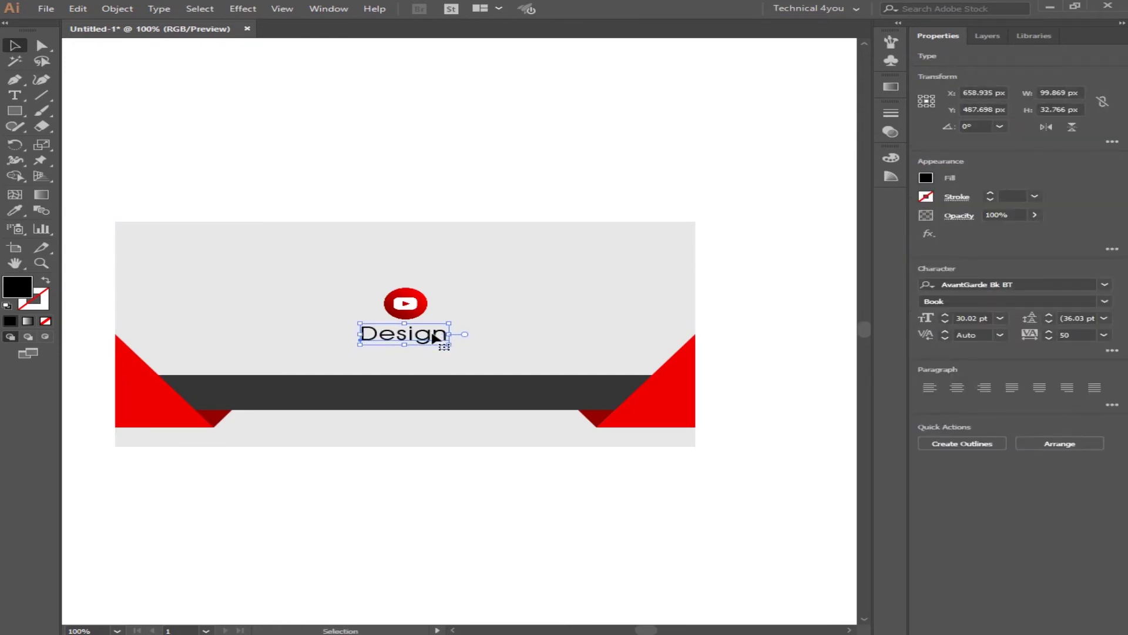
{"action": "left_click", "coordinate": [289, 188]}
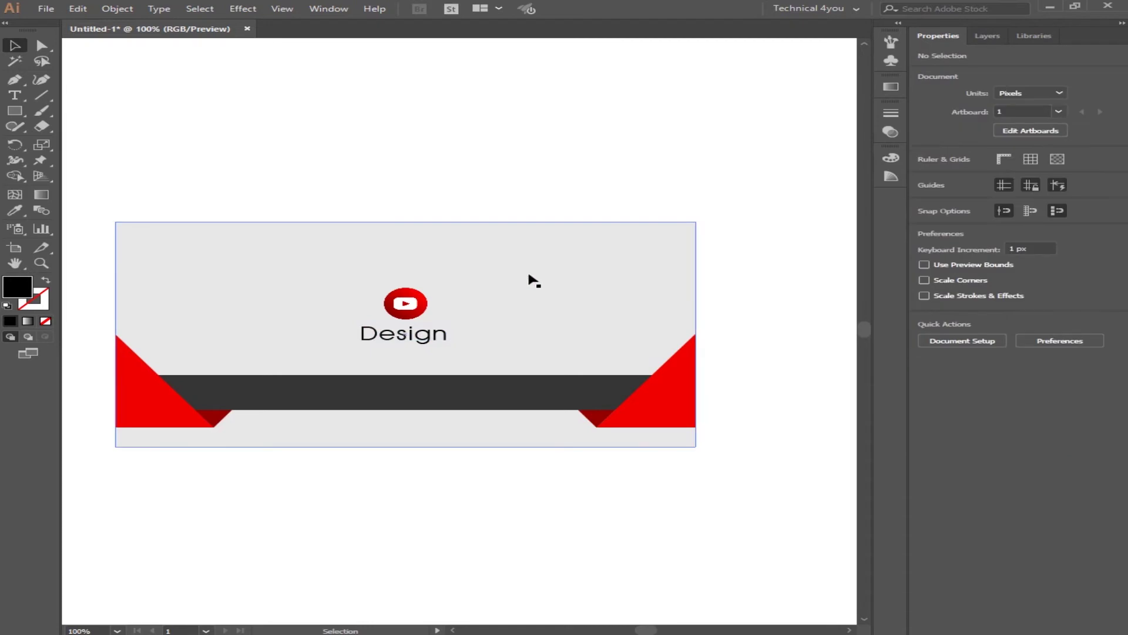
{"action": "left_click", "coordinate": [419, 341]}
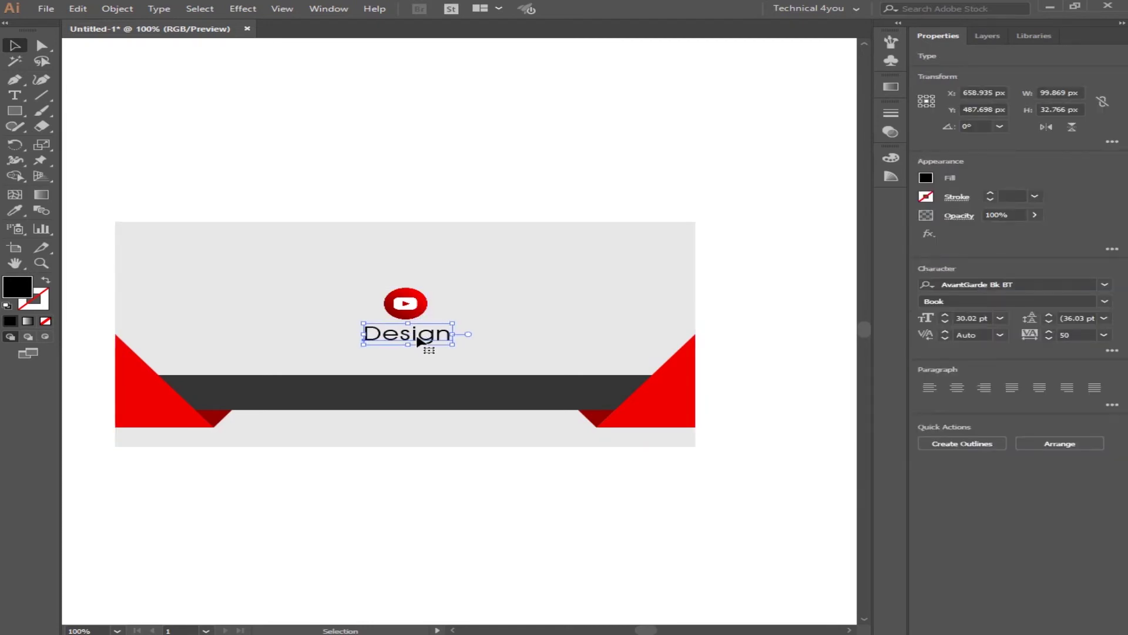
{"action": "left_click", "coordinate": [478, 302]}
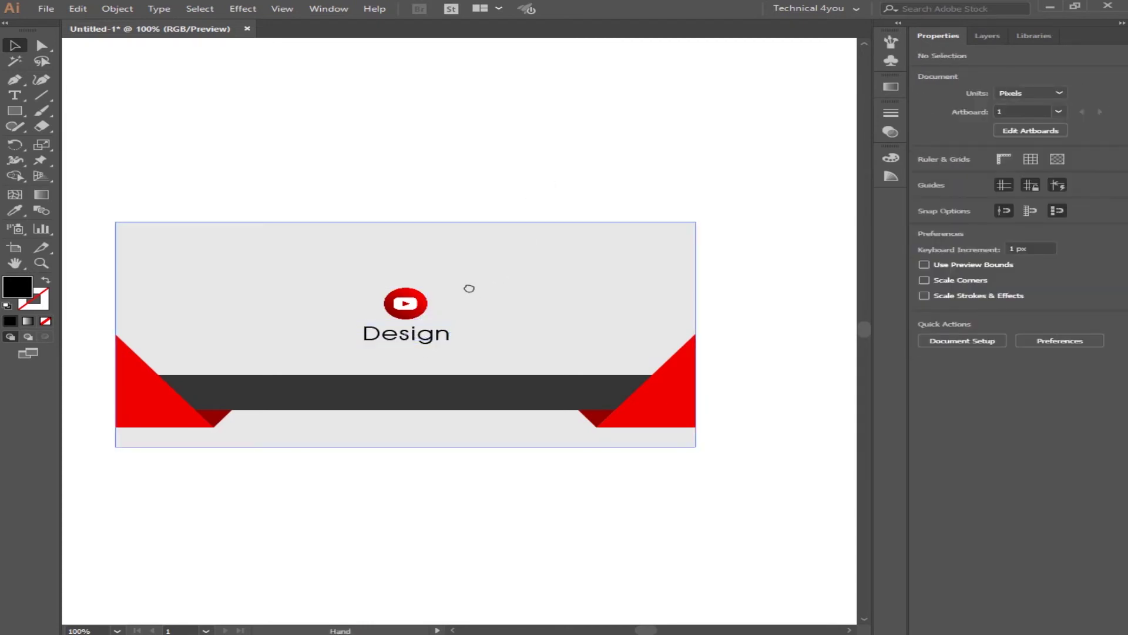
{"action": "left_click_drag", "start_coordinate": [468, 284], "coordinate": [479, 246]}
Step: Set the Design text's font style to Demi
{"action": "left_click", "coordinate": [442, 274]}
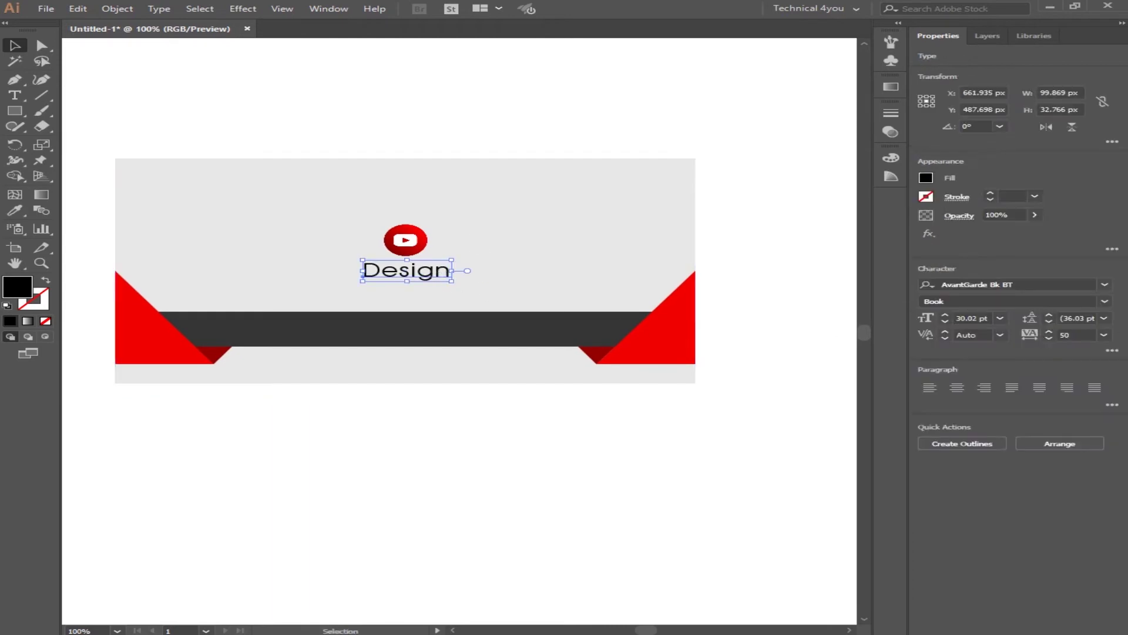
{"action": "left_click", "coordinate": [1104, 300]}
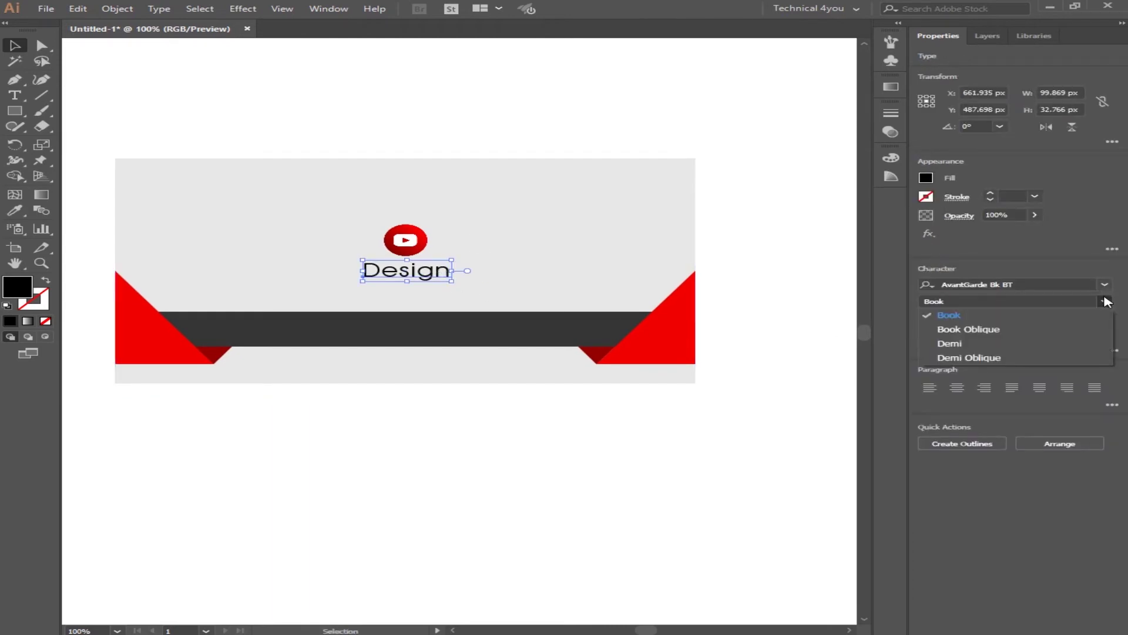
{"action": "left_click", "coordinate": [1041, 345]}
{"action": "left_click", "coordinate": [408, 94]}
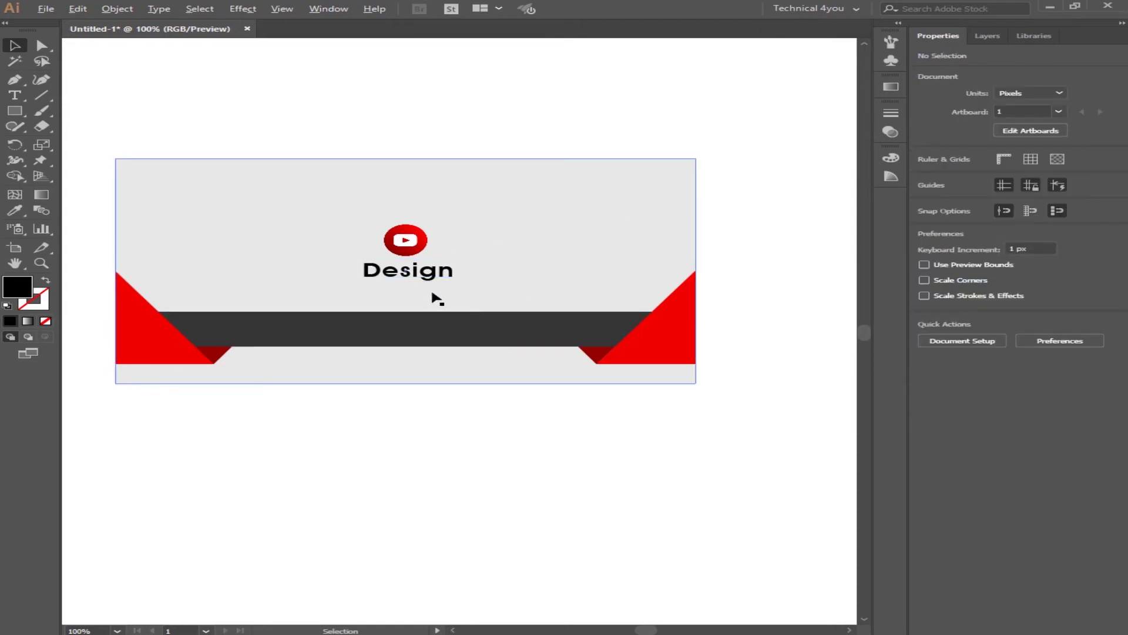
{"action": "scroll", "coordinate": [437, 298], "scroll_direction": "up", "scroll_amount": 2, "text": "alt"}
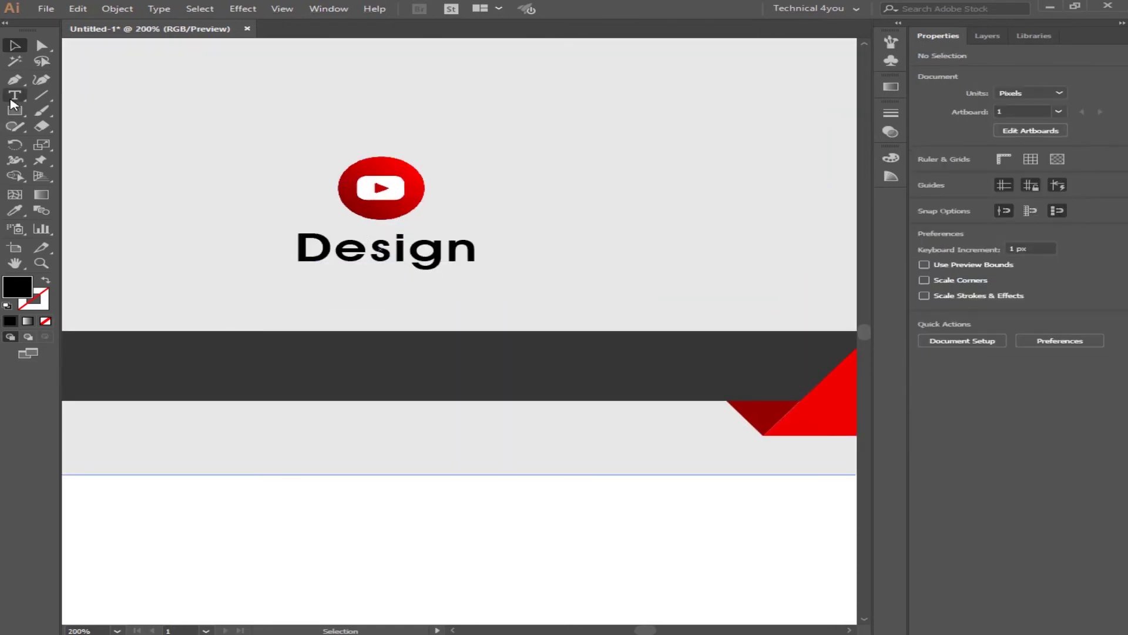
Step: Duplicate Design just below itself and retype the copy as 'Technical 4you'
{"action": "mouse_move", "coordinate": [350, 264]}
{"action": "left_mouse_down"}
{"action": "mouse_move", "coordinate": [355, 292]}
{"action": "mouse_move", "coordinate": [345, 301]}
{"action": "left_mouse_up"}
{"action": "key", "text": "t"}
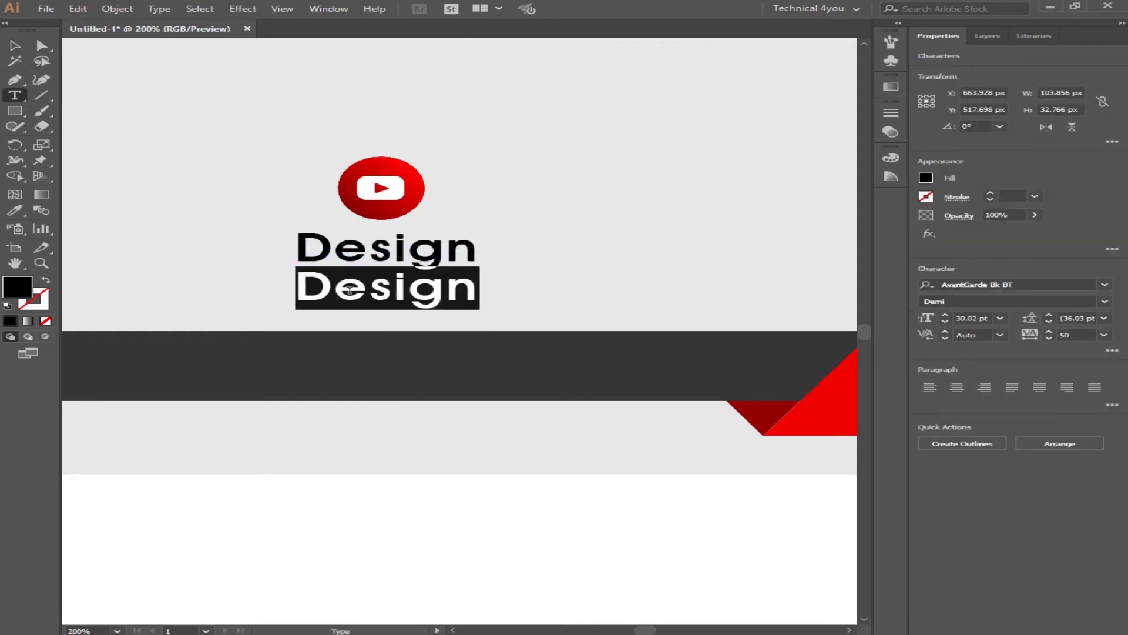
{"action": "type", "text": "Tec"}
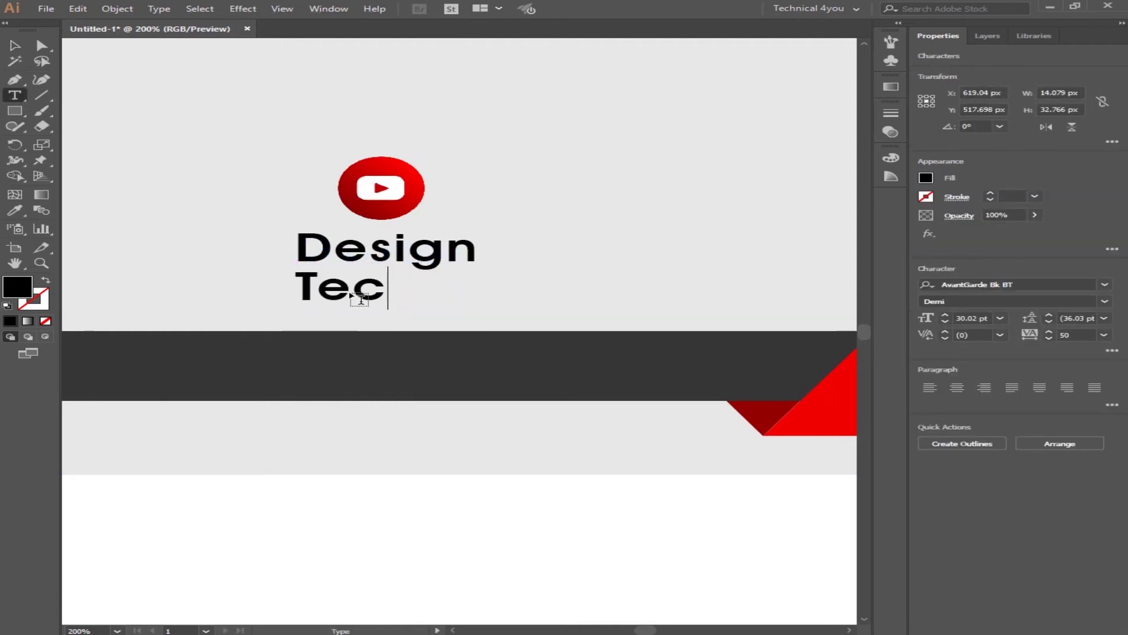
{"action": "type", "text": "hnical "}
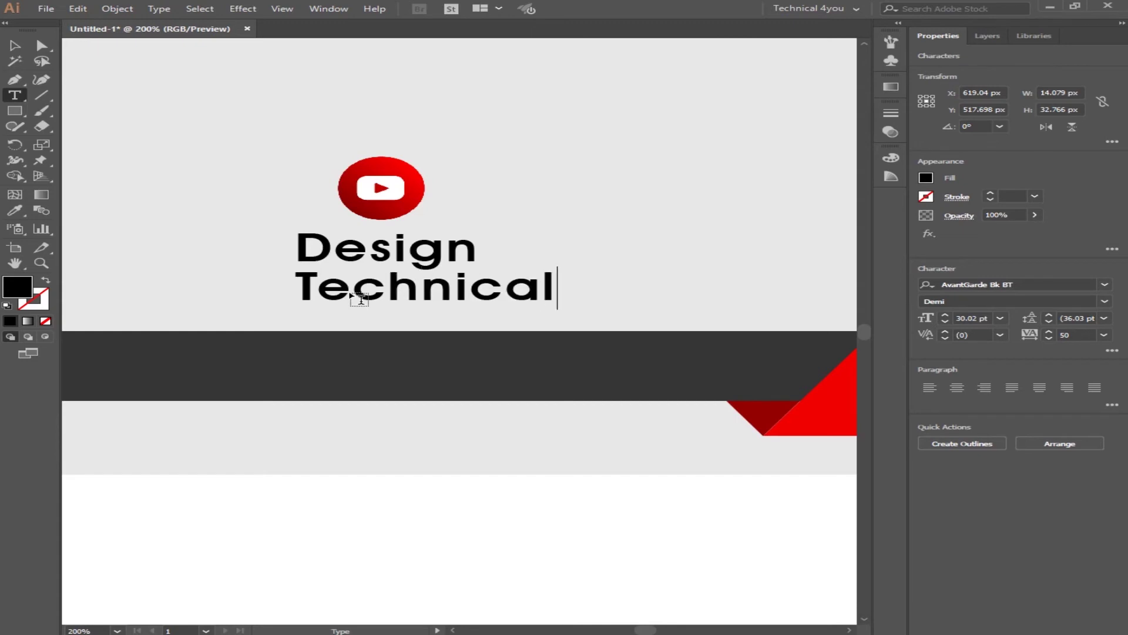
{"action": "type", "text": "4y"}
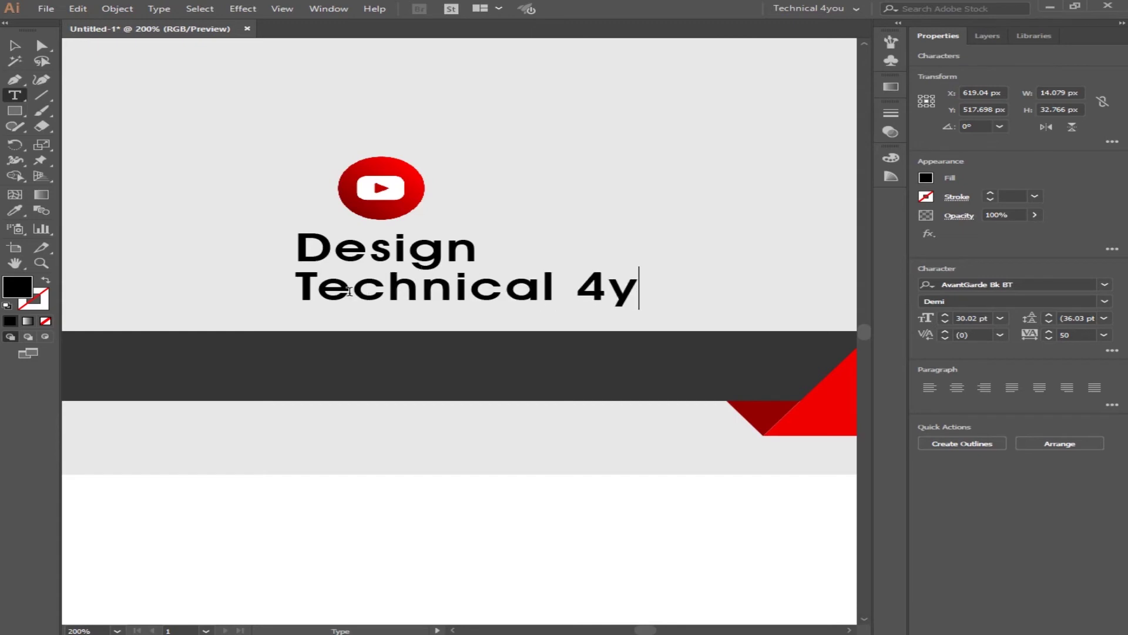
{"action": "type", "text": "ou"}
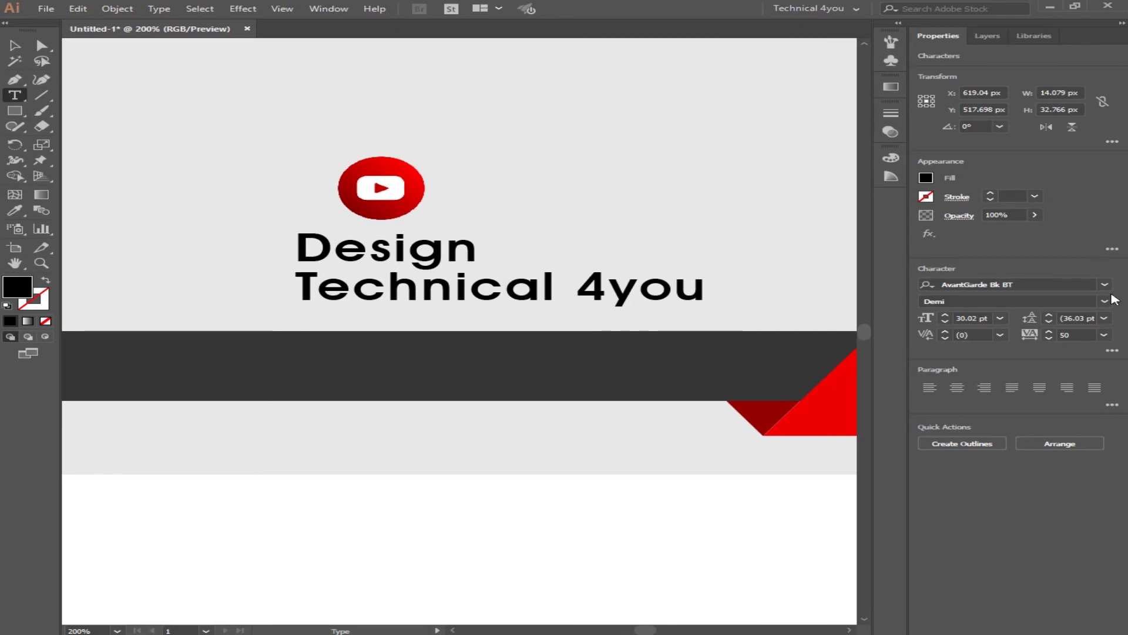
{"action": "left_click", "coordinate": [1105, 302]}
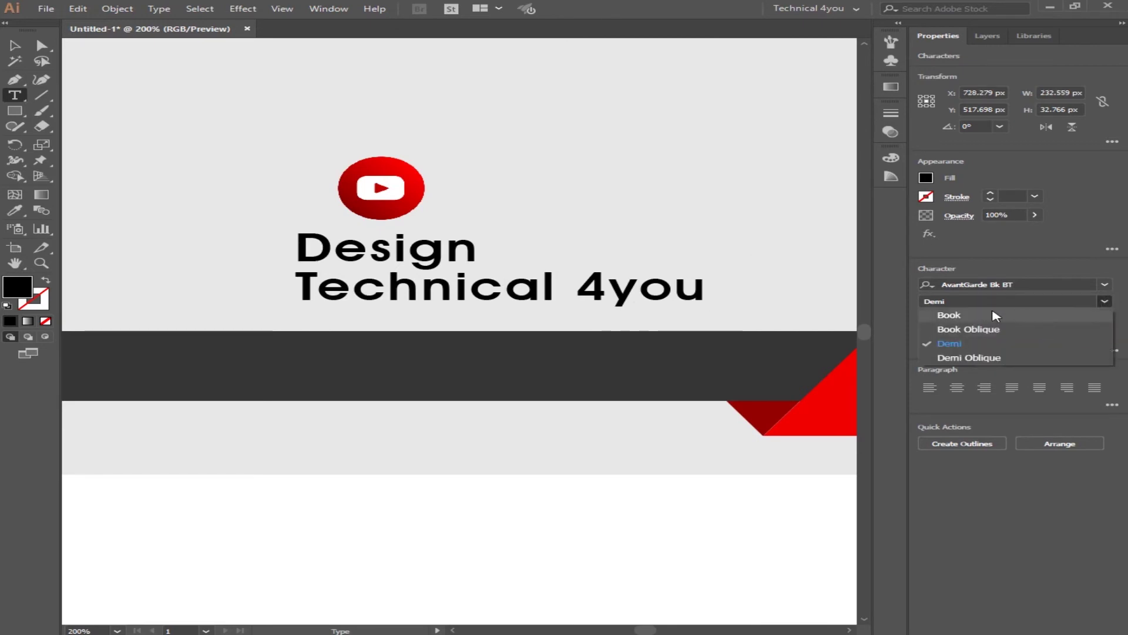
Step: Switch Technical 4you from Demi to Book and centre it under Design
{"action": "left_click", "coordinate": [14, 46]}
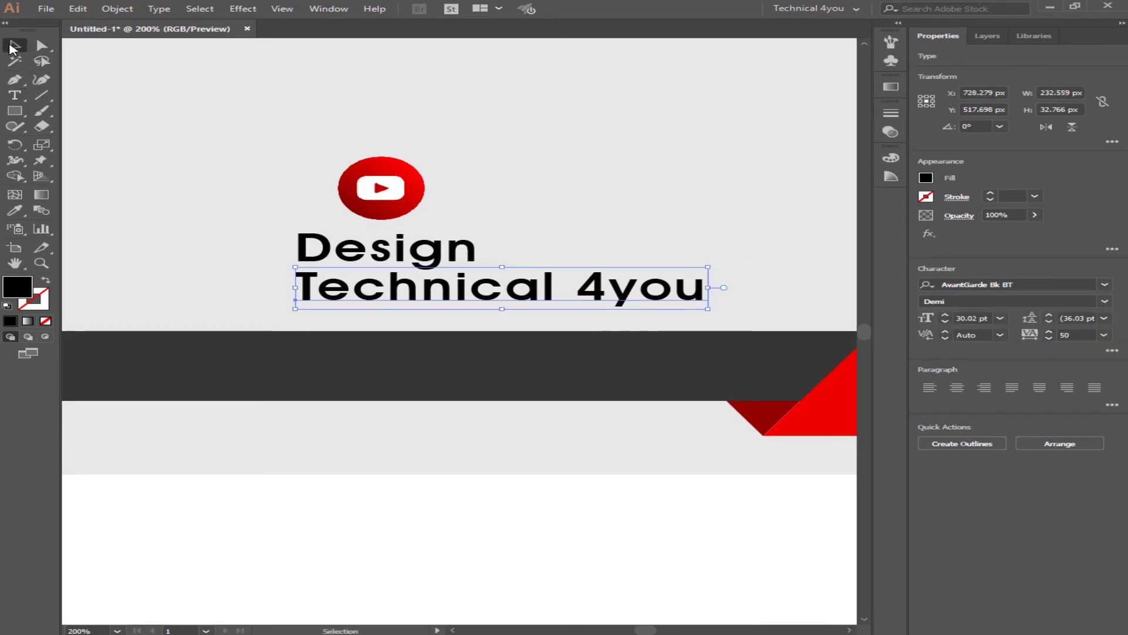
{"action": "left_click", "coordinate": [1105, 301]}
{"action": "left_click", "coordinate": [1050, 318]}
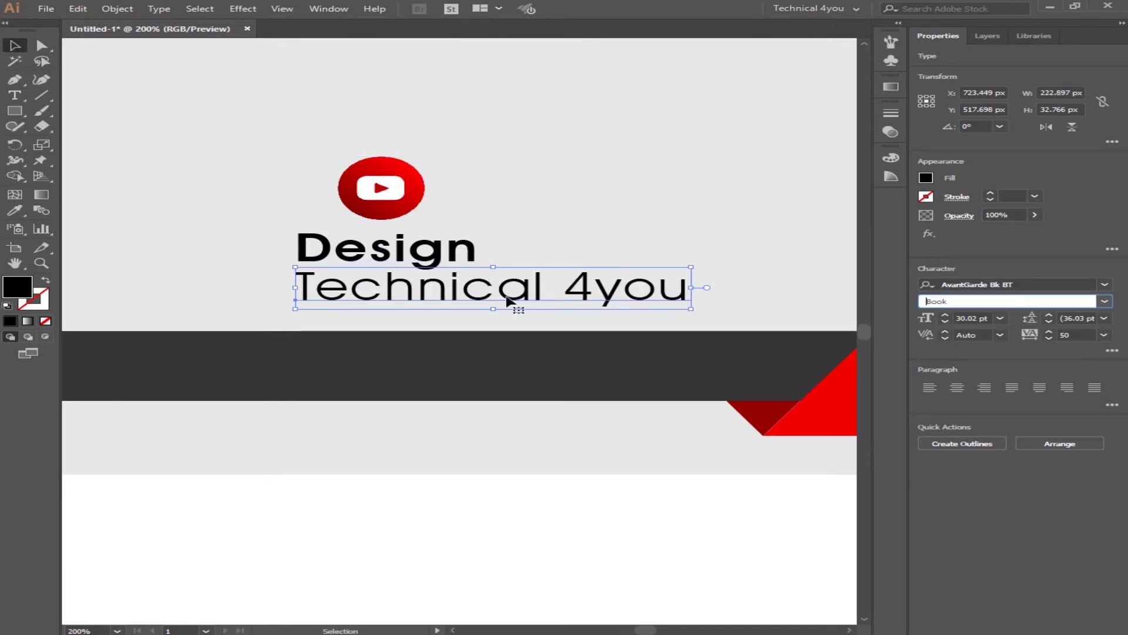
{"action": "left_click_drag", "start_coordinate": [507, 298], "coordinate": [400, 299]}
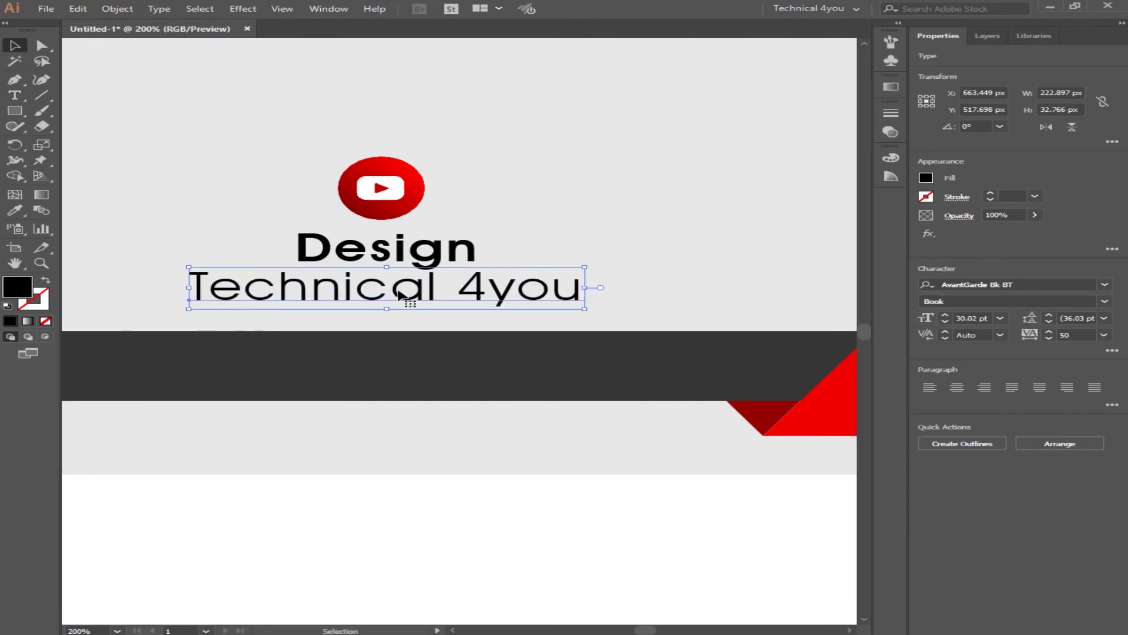
Step: Deselect to review the placement, then reselect the Technical 4you text
{"action": "left_click", "coordinate": [567, 205]}
{"action": "scroll", "coordinate": [569, 205], "scroll_direction": "down", "scroll_amount": 2}
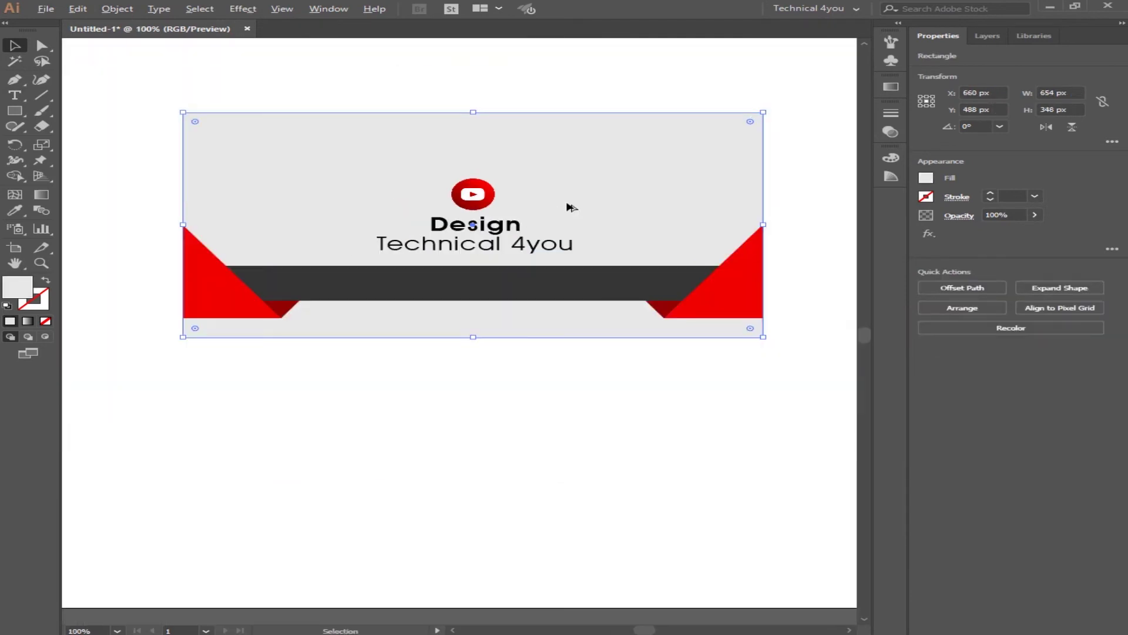
{"action": "left_click", "coordinate": [353, 512]}
{"action": "scroll", "coordinate": [359, 510], "scroll_direction": "up", "scroll_amount": 1}
{"action": "scroll", "coordinate": [358, 523], "scroll_direction": "up", "scroll_amount": 2}
{"action": "scroll", "coordinate": [403, 490], "scroll_direction": "down", "scroll_amount": 1}
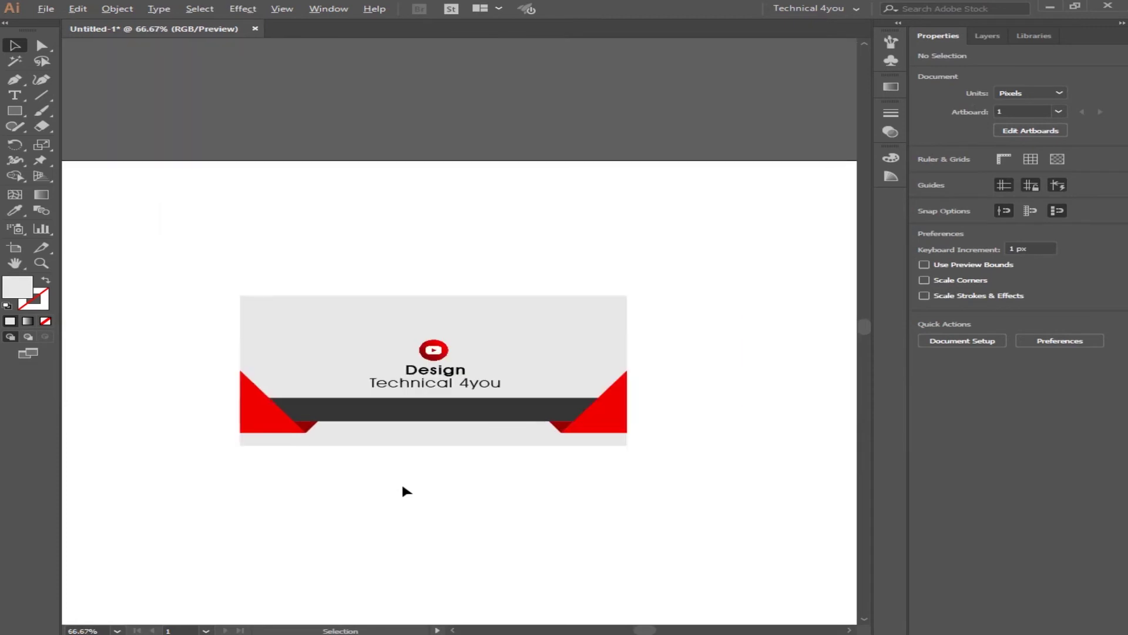
{"action": "scroll", "coordinate": [404, 488], "scroll_direction": "up", "scroll_amount": 1}
{"action": "scroll", "coordinate": [394, 446], "scroll_direction": "down", "scroll_amount": 1}
{"action": "scroll", "coordinate": [432, 356], "scroll_direction": "up", "scroll_amount": 2}
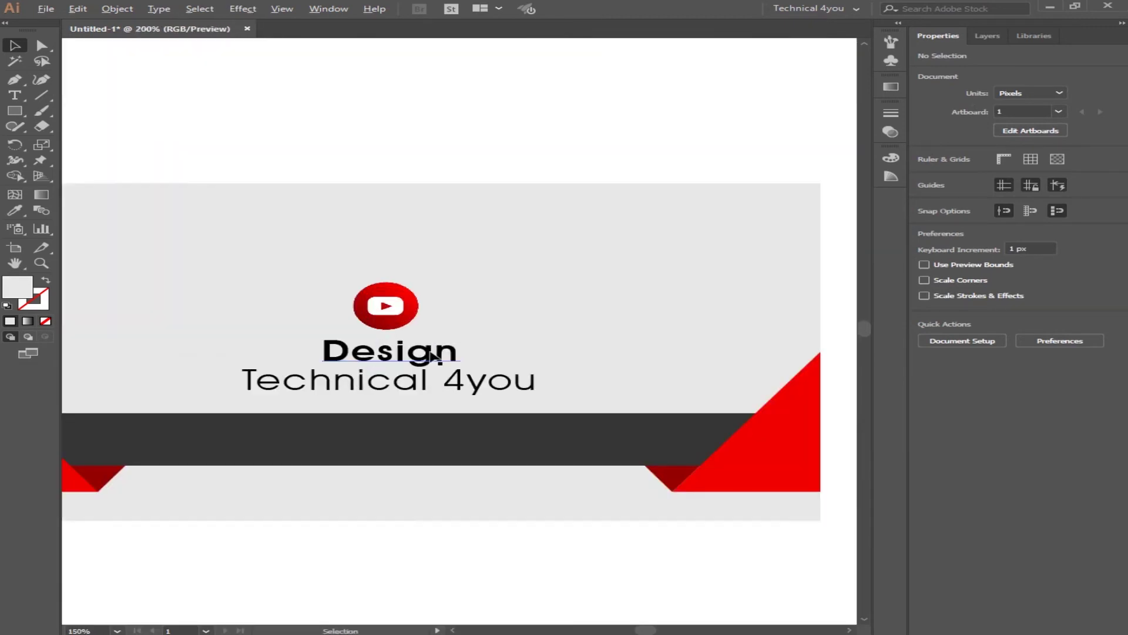
{"action": "left_click", "coordinate": [423, 400]}
Step: Scale Technical 4you down and zoom out to the whole banner
{"action": "left_click_drag", "start_coordinate": [574, 374], "coordinate": [519, 381]}
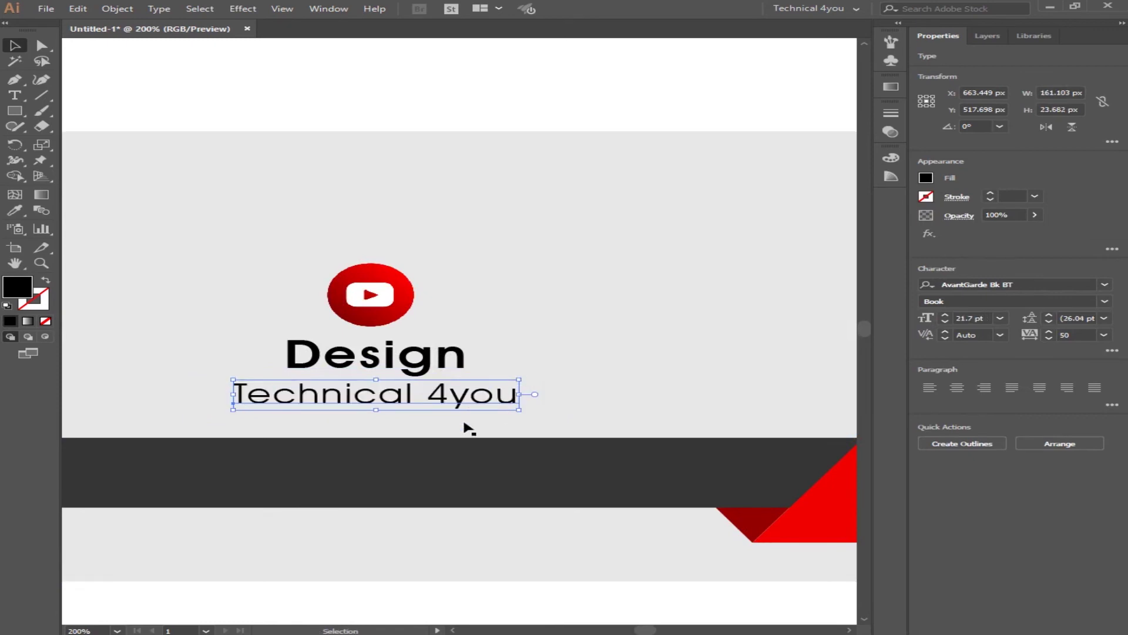
{"action": "left_click", "coordinate": [361, 581]}
{"action": "key", "text": "ctrl+1"}
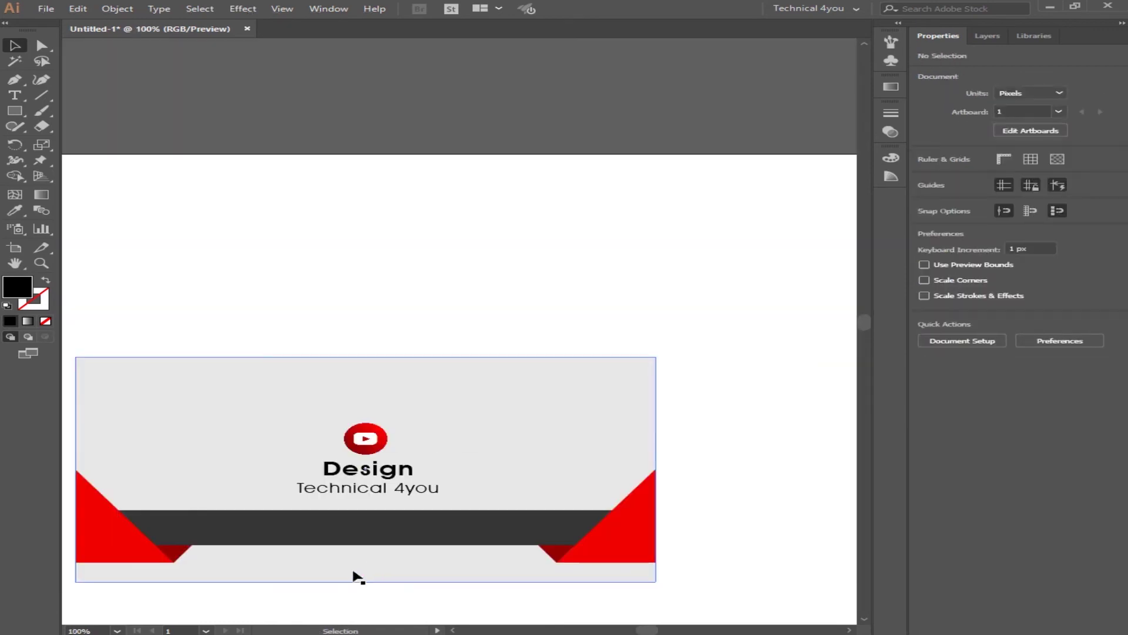
{"action": "left_click_drag", "start_coordinate": [353, 576], "coordinate": [468, 453]}
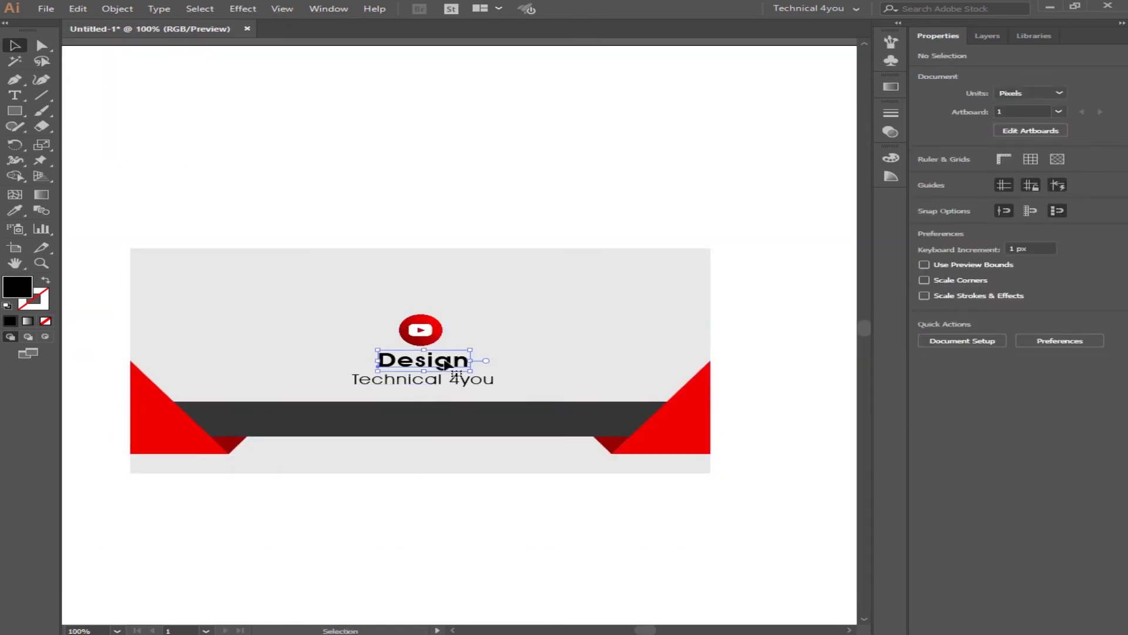
Step: Scale the Design heading down slightly
{"action": "left_click", "coordinate": [421, 364]}
{"action": "left_click_drag", "start_coordinate": [471, 351], "coordinate": [478, 353]}
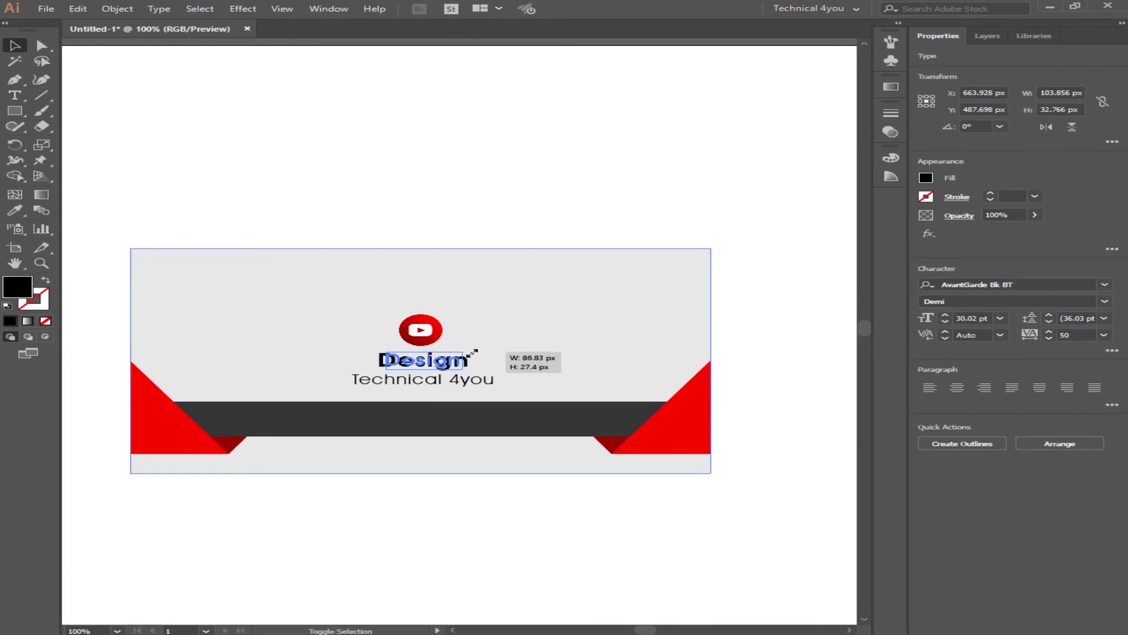
{"action": "left_click", "coordinate": [420, 521]}
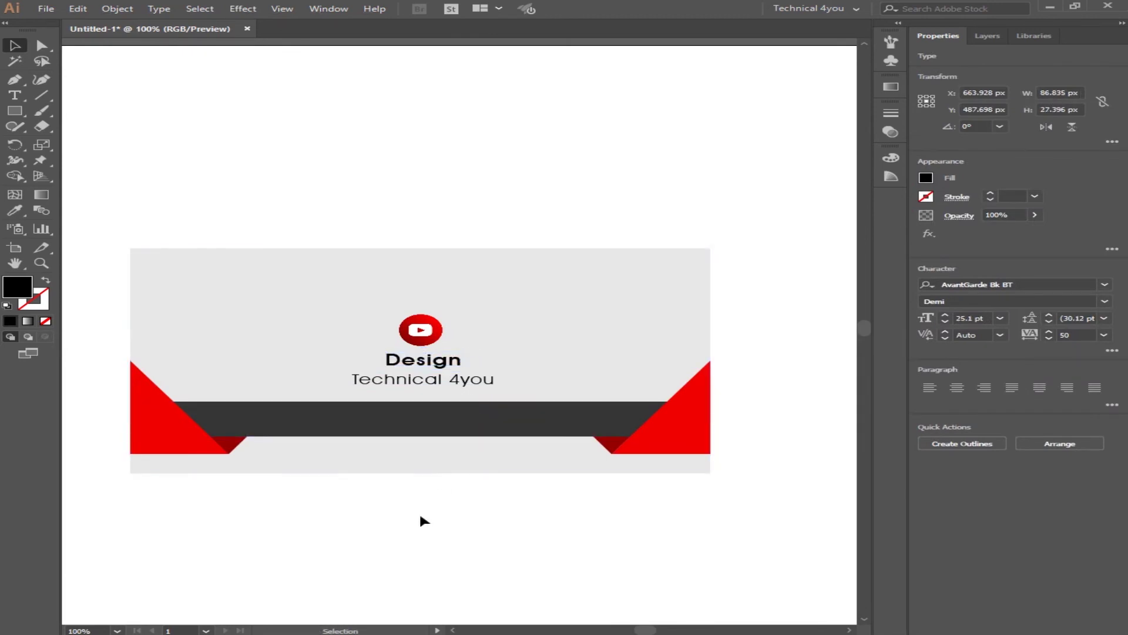
{"action": "left_click", "coordinate": [427, 365]}
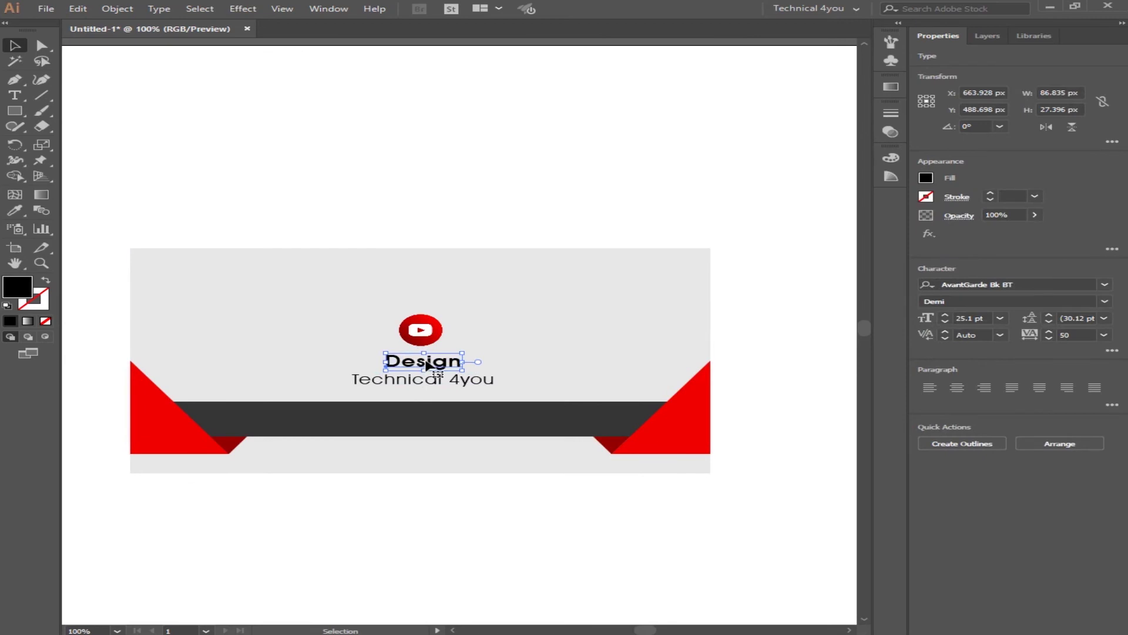
Step: Check the YouTube logo and Technical 4you positions while recentring the view
{"action": "left_click", "coordinate": [420, 328]}
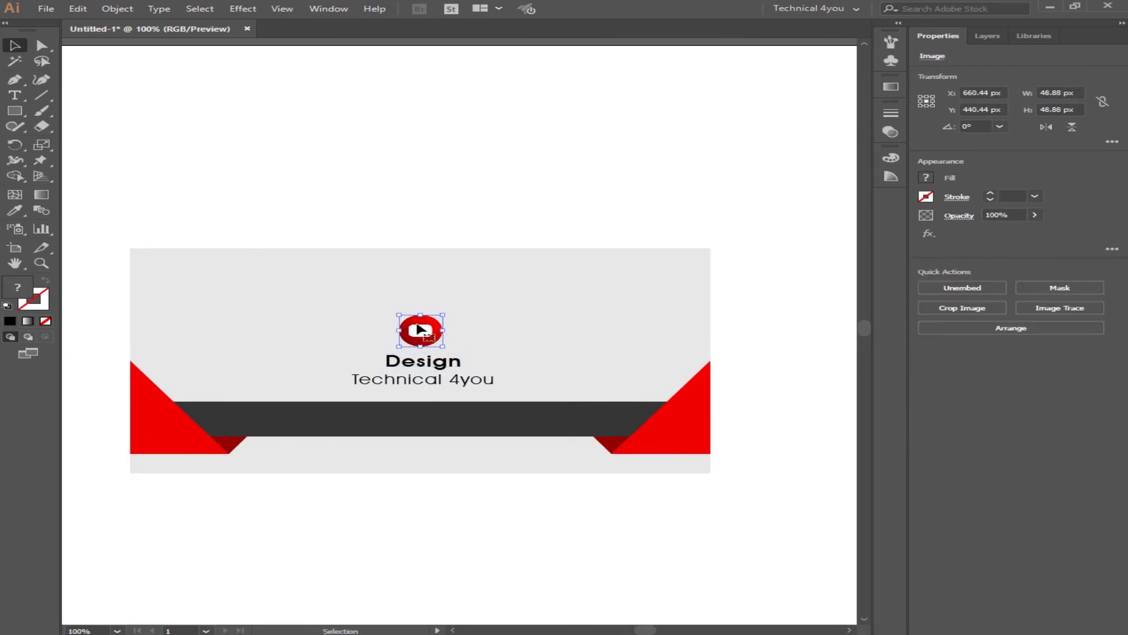
{"action": "left_click", "coordinate": [438, 246]}
{"action": "left_click_drag", "start_coordinate": [404, 300], "coordinate": [398, 274]}
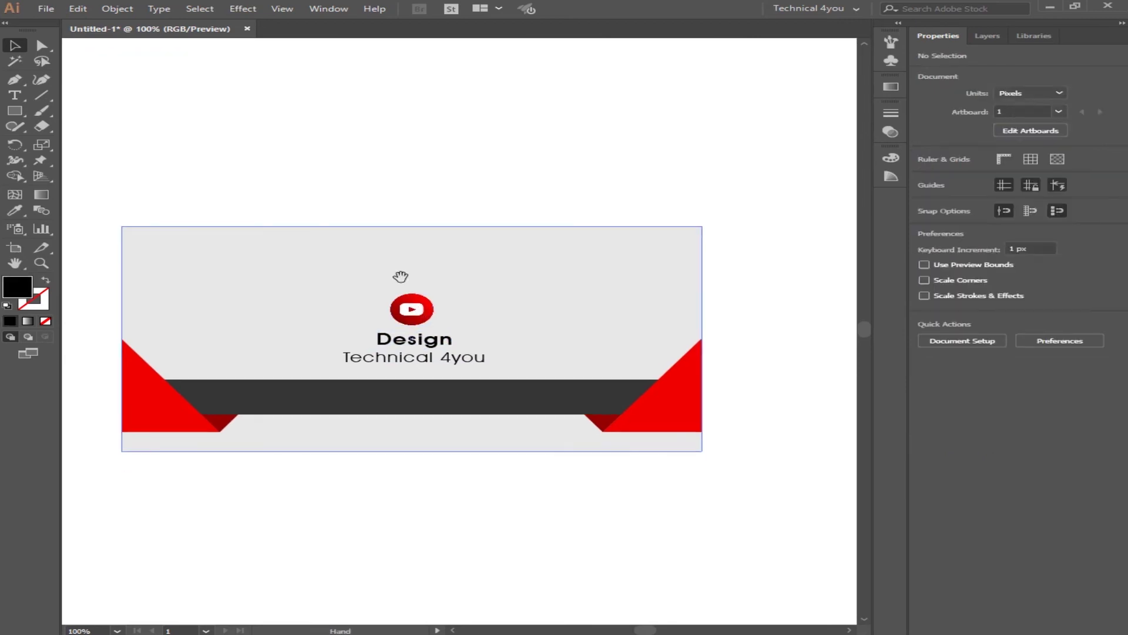
{"action": "left_click", "coordinate": [434, 364]}
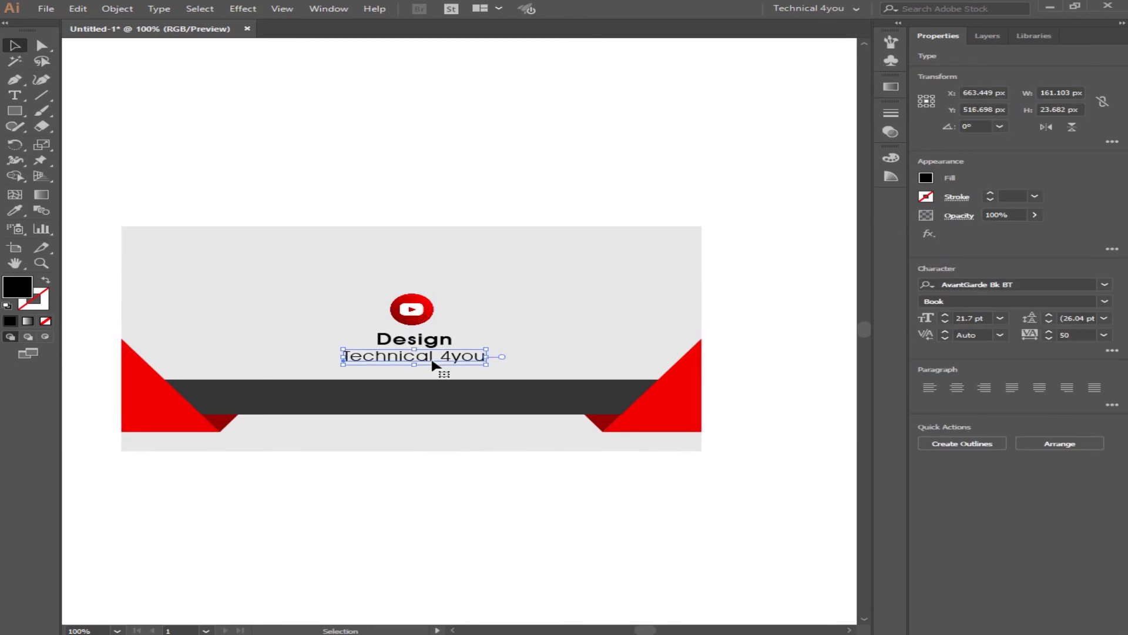
{"action": "left_click", "coordinate": [402, 489]}
{"action": "scroll", "coordinate": [412, 394], "scroll_direction": "down", "scroll_amount": 2}
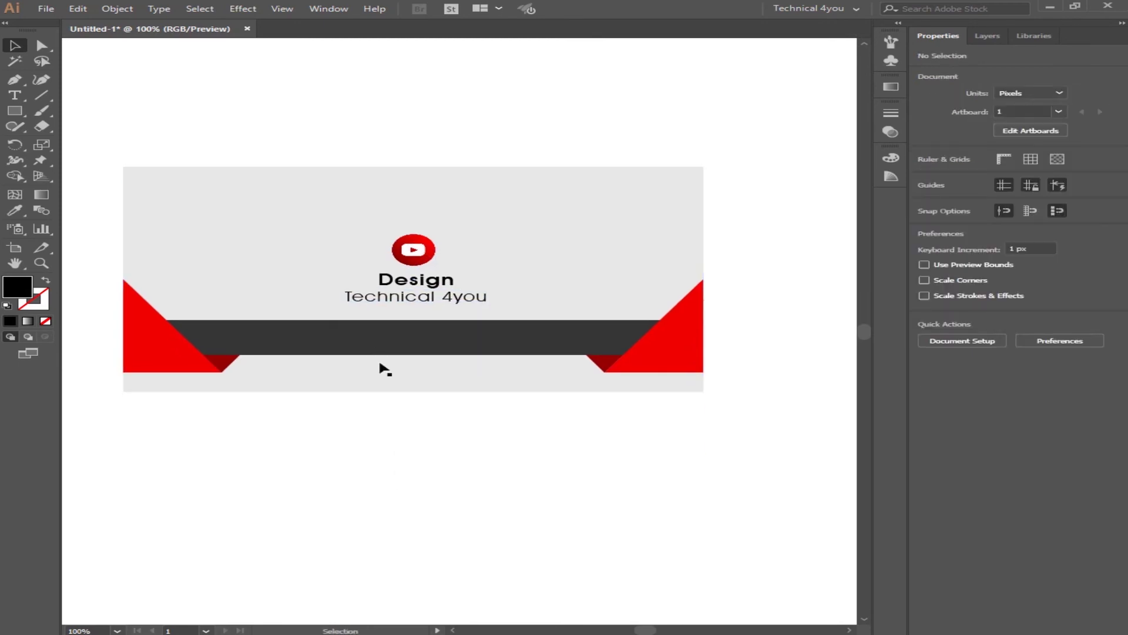
{"action": "left_click", "coordinate": [446, 302]}
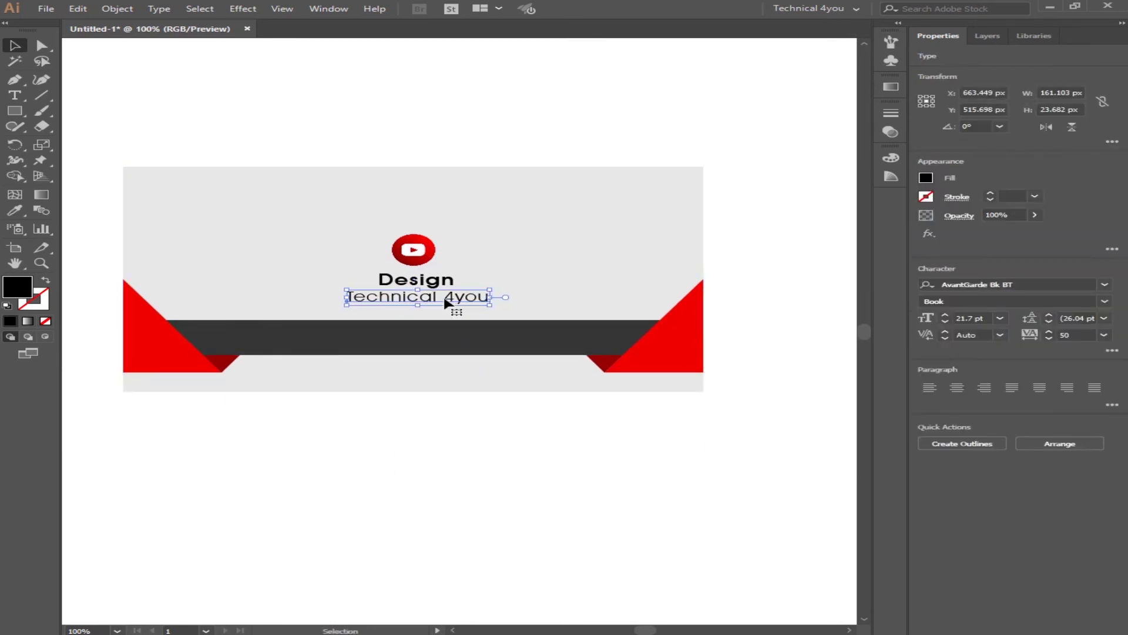
{"action": "left_click", "coordinate": [421, 430]}
{"action": "scroll", "coordinate": [421, 431], "scroll_direction": "down", "scroll_amount": 1}
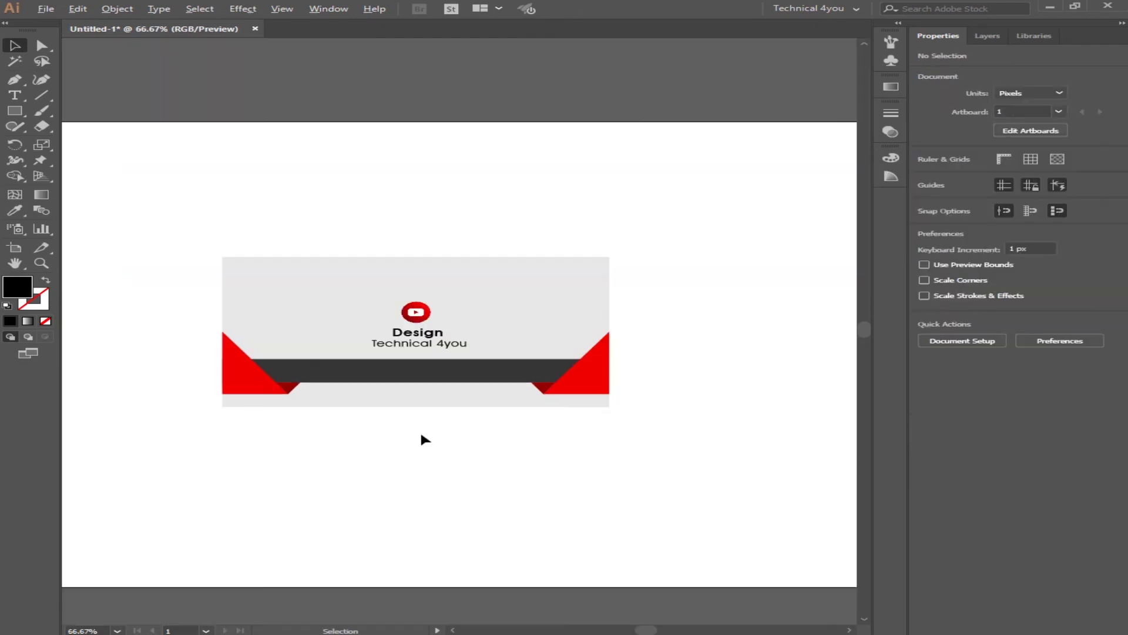
{"action": "mouse_move", "coordinate": [419, 429]}
{"action": "left_mouse_down"}
{"action": "mouse_move", "coordinate": [384, 419]}
{"action": "mouse_move", "coordinate": [387, 428]}
{"action": "left_mouse_up"}
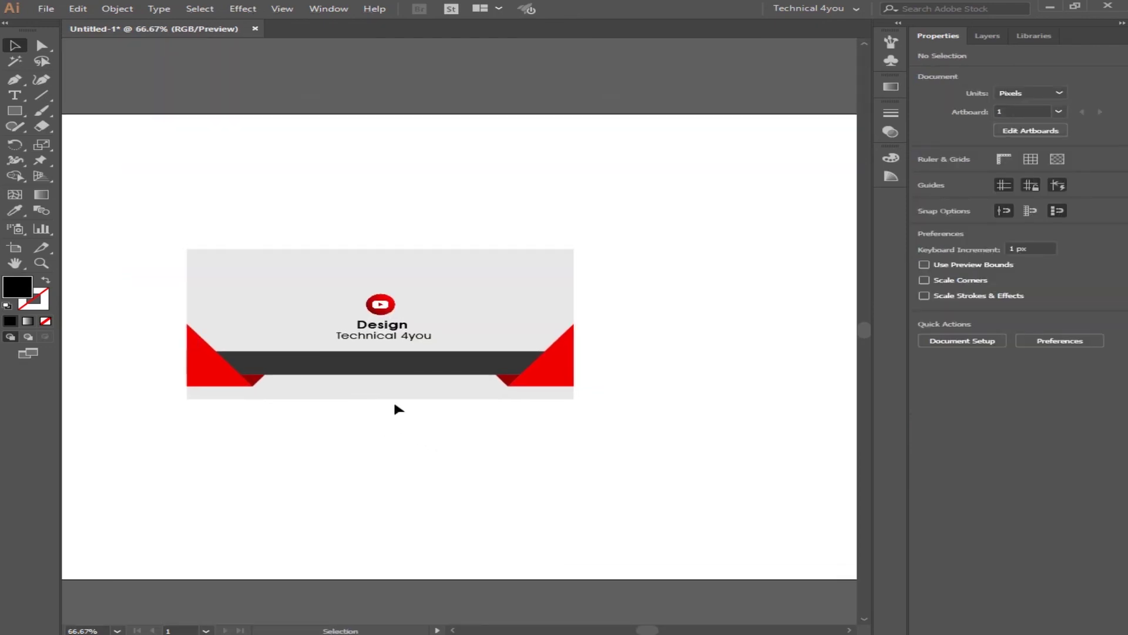
{"action": "left_click", "coordinate": [364, 333]}
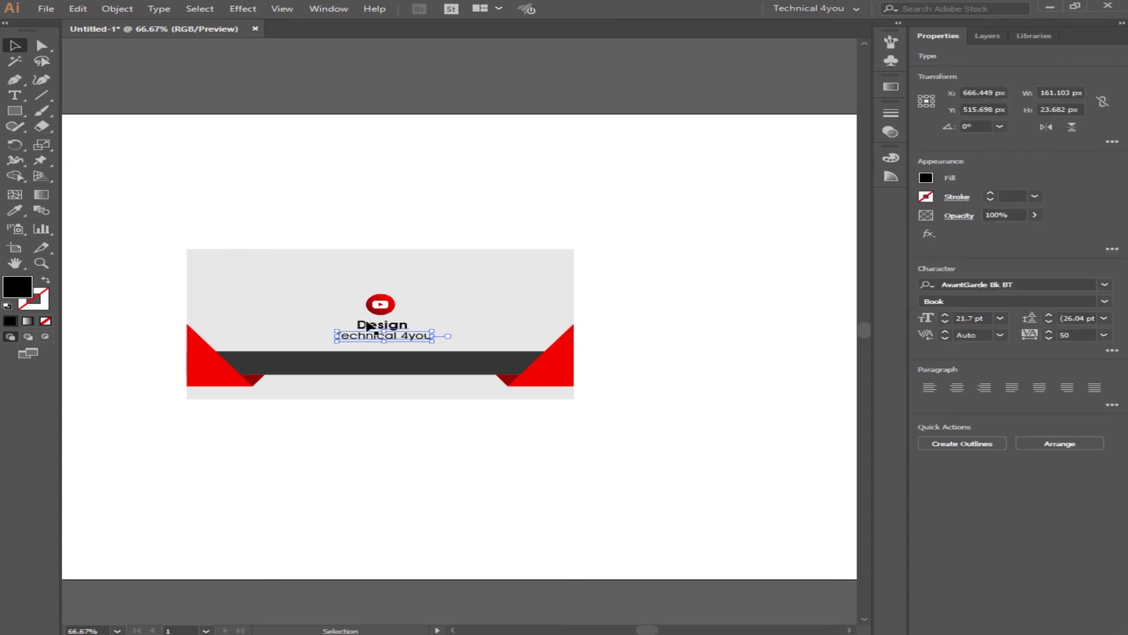
Step: Colour both Design and Technical 4you mid grey #757575
{"action": "left_click", "coordinate": [370, 327], "text": "shift"}
{"action": "scroll", "coordinate": [376, 332], "scroll_direction": "up", "scroll_amount": 2}
{"action": "scroll", "coordinate": [378, 335], "scroll_direction": "up", "scroll_amount": 1}
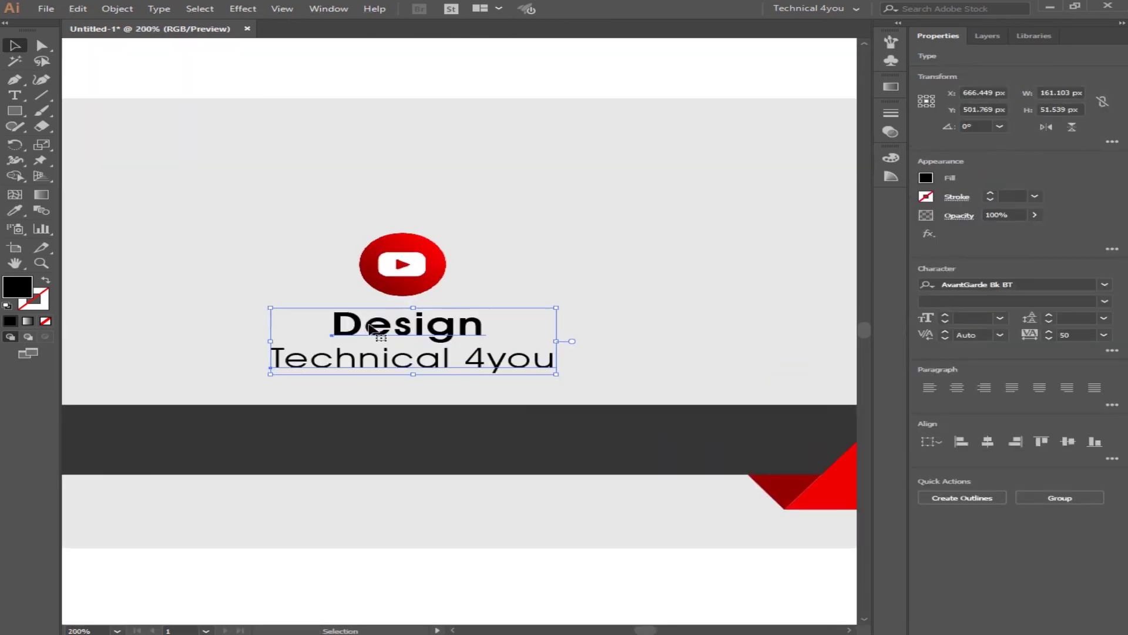
{"action": "double_click", "coordinate": [22, 288]}
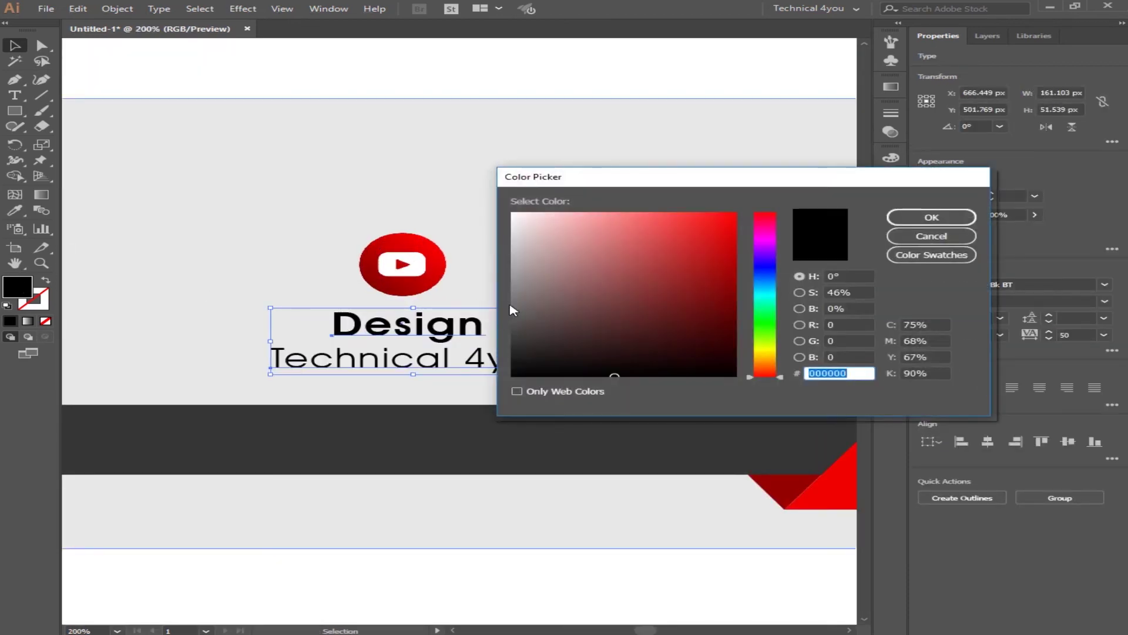
{"action": "left_click_drag", "start_coordinate": [513, 311], "coordinate": [506, 301]}
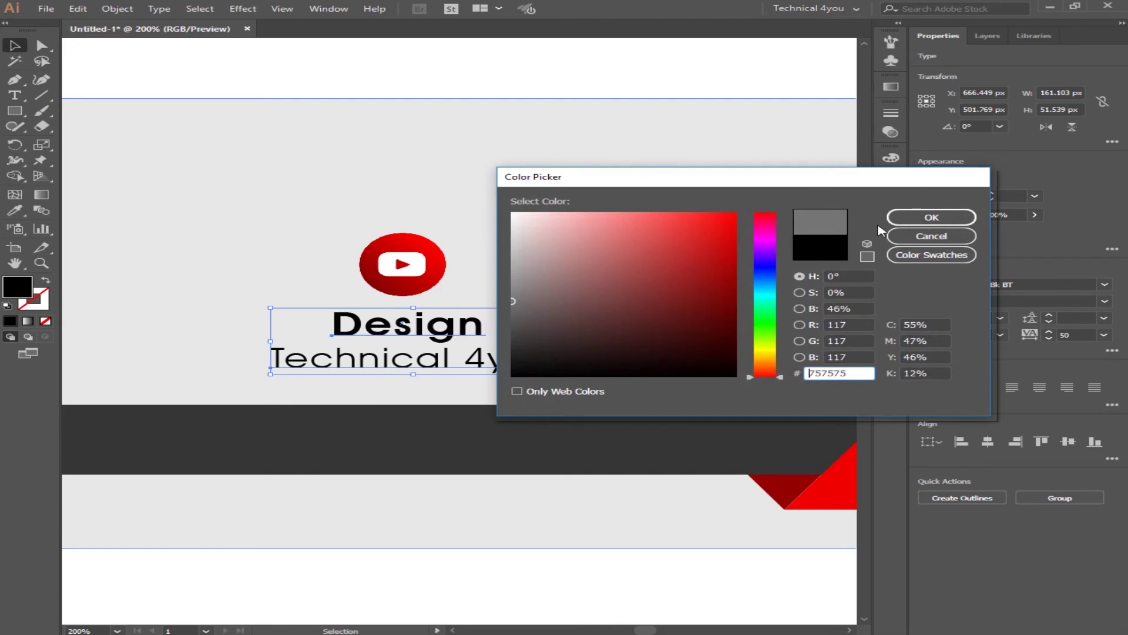
{"action": "left_click", "coordinate": [941, 218]}
{"action": "left_click", "coordinate": [650, 83]}
{"action": "key", "text": "ctrl+1"}
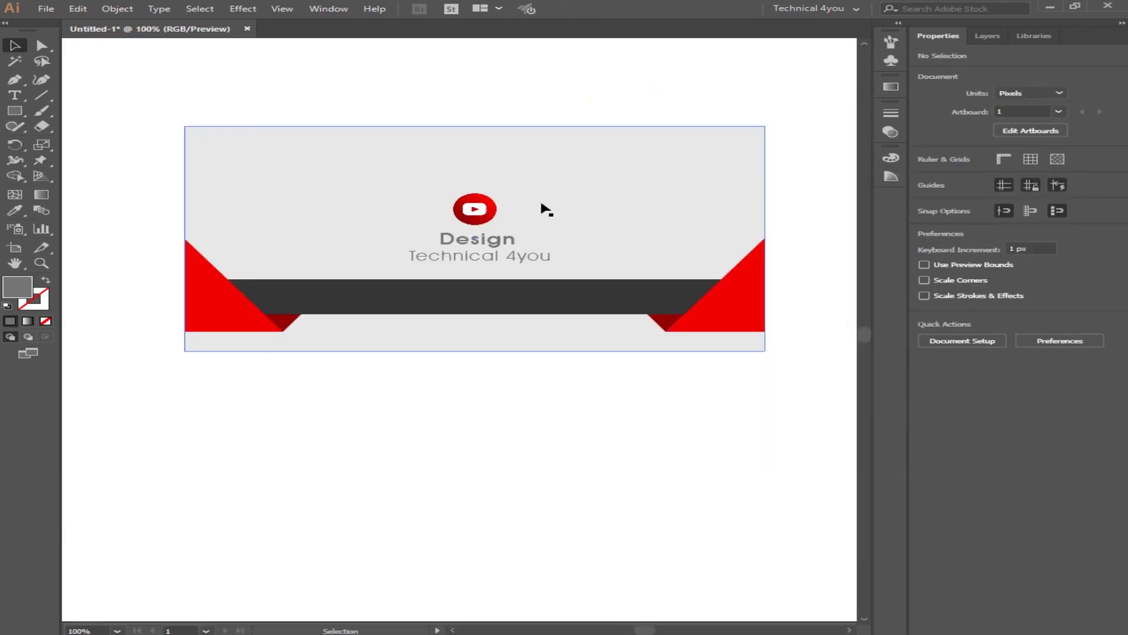
Step: Eyedrop the dark bar's charcoal grey onto the Design heading
{"action": "left_click", "coordinate": [467, 292]}
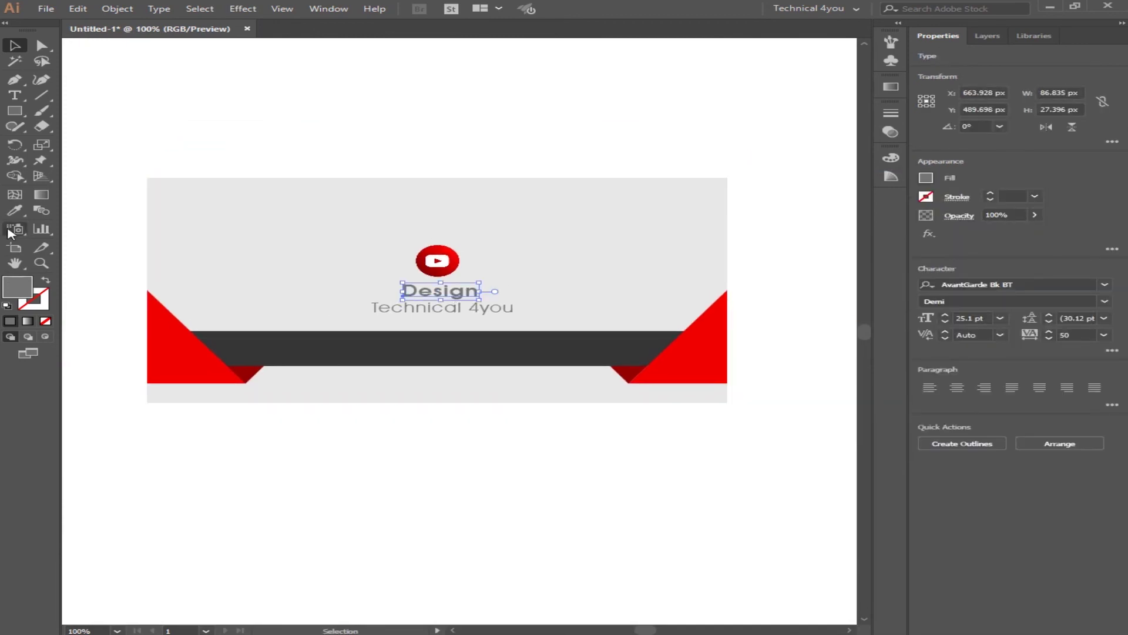
{"action": "left_click", "coordinate": [15, 210]}
{"action": "left_click", "coordinate": [281, 336]}
{"action": "key", "text": "v"}
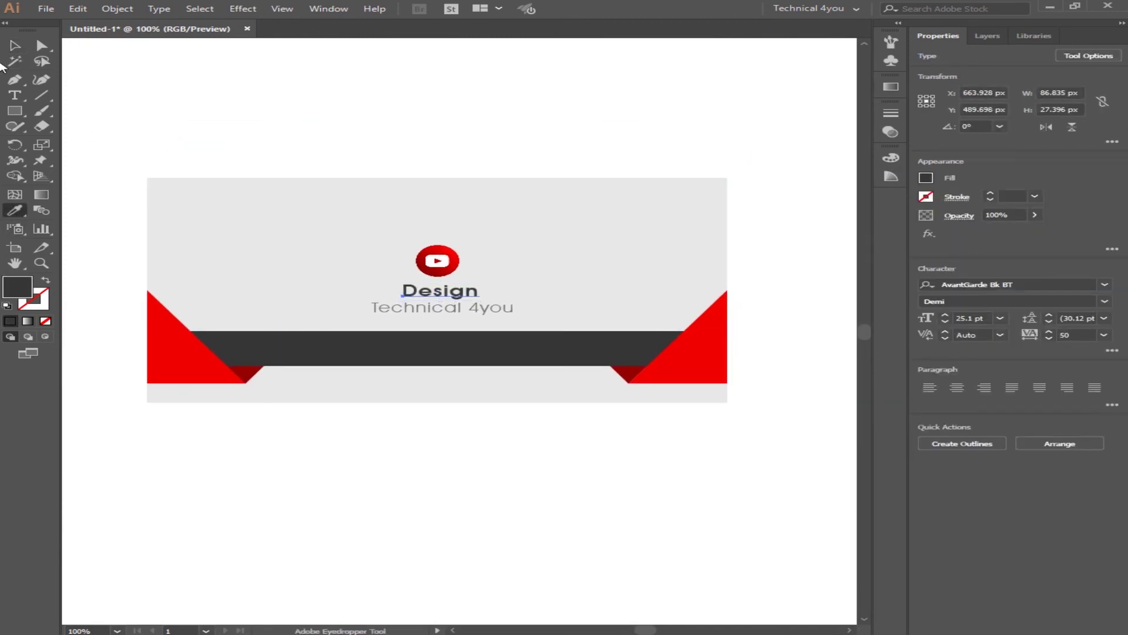
{"action": "left_click", "coordinate": [397, 168]}
{"action": "left_click_drag", "start_coordinate": [397, 167], "coordinate": [381, 197]}
{"action": "scroll", "coordinate": [421, 209], "scroll_direction": "down", "scroll_amount": 1}
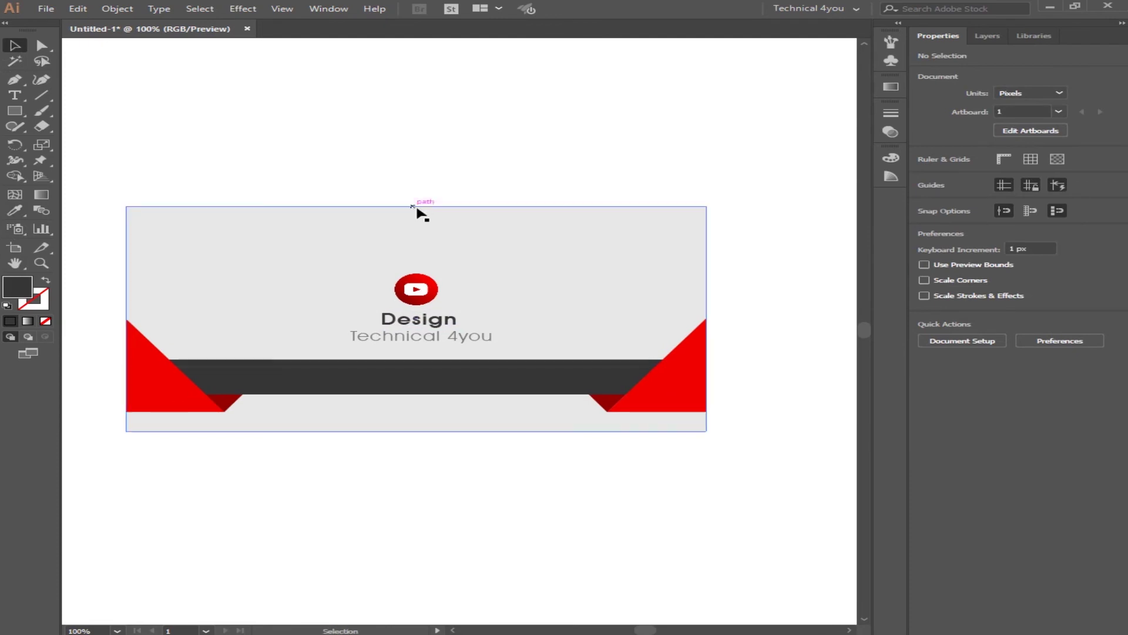
{"action": "left_click_drag", "start_coordinate": [506, 279], "coordinate": [469, 331]}
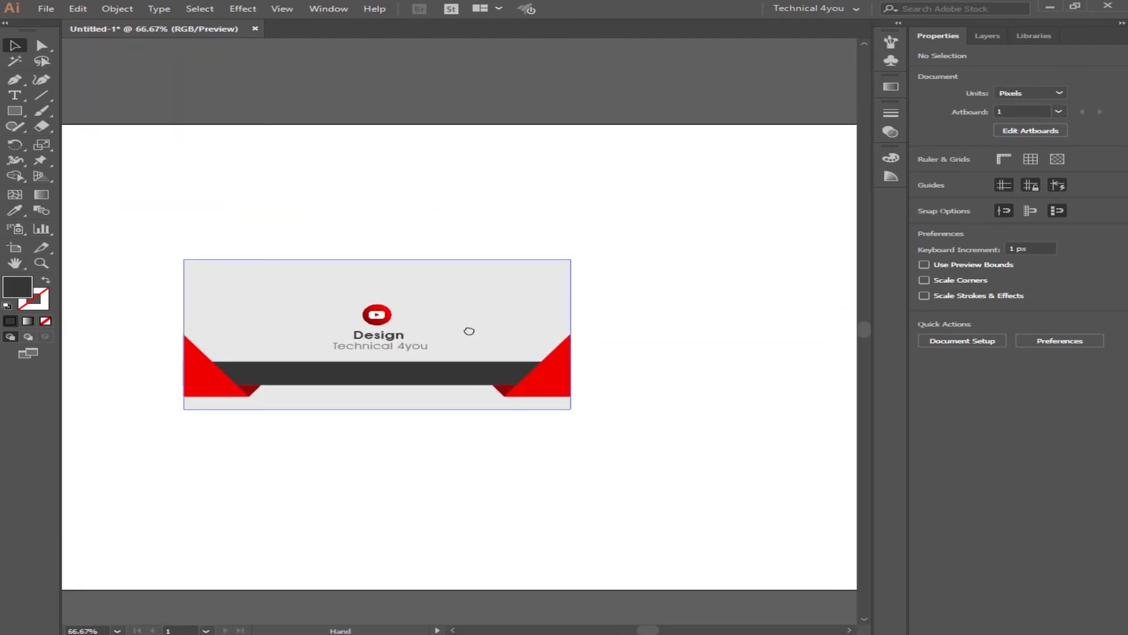
{"action": "scroll", "coordinate": [408, 378], "scroll_direction": "up", "scroll_amount": 1}
{"action": "left_click_drag", "start_coordinate": [390, 378], "coordinate": [415, 324]}
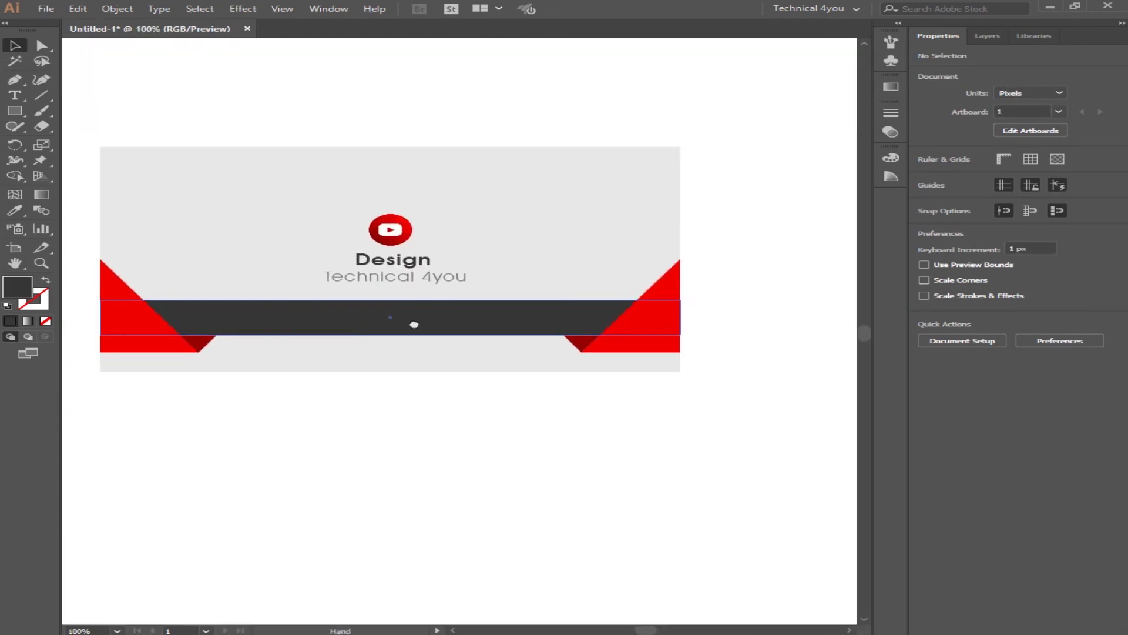
Step: Place white Lorem ipsum text on the dark bar, scaled to about 24 pt
{"action": "left_click", "coordinate": [15, 95]}
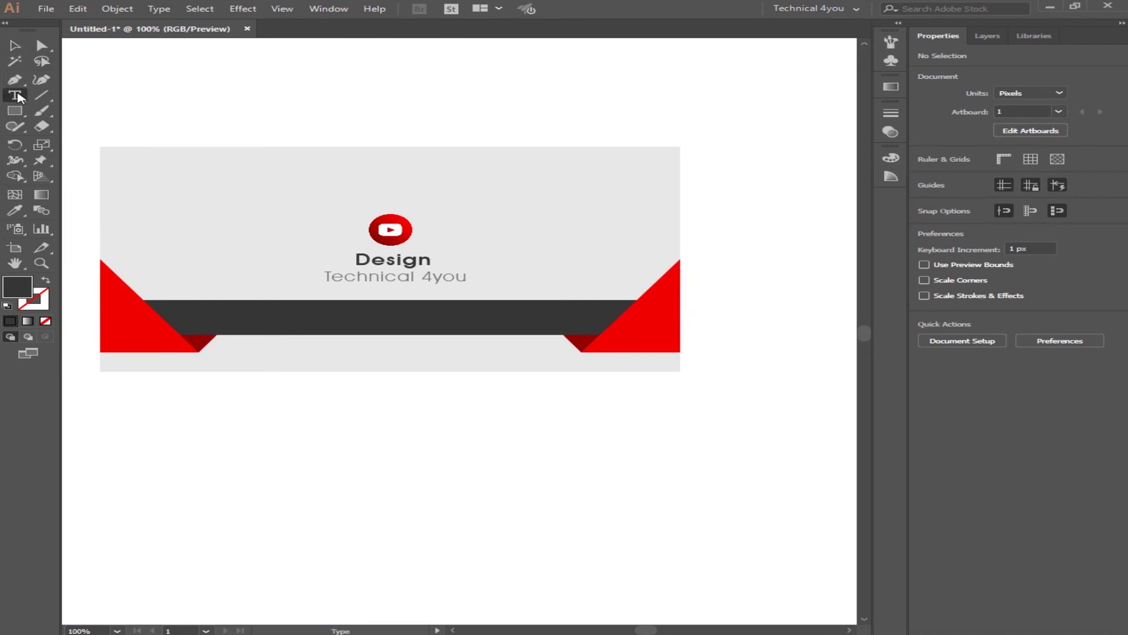
{"action": "left_click", "coordinate": [292, 324]}
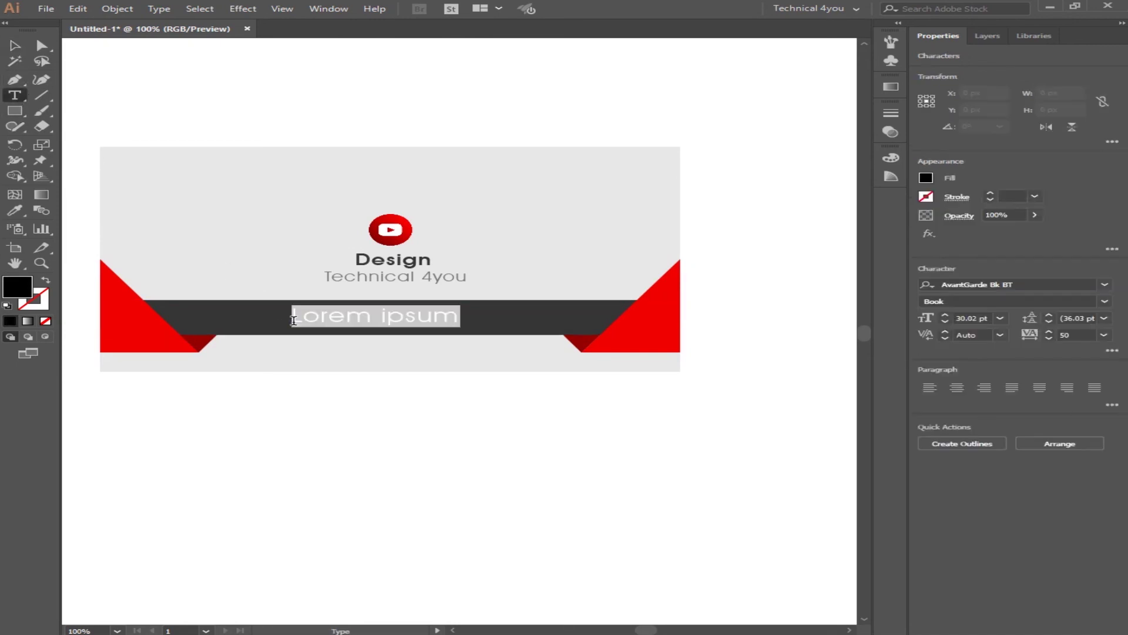
{"action": "left_click", "coordinate": [7, 48]}
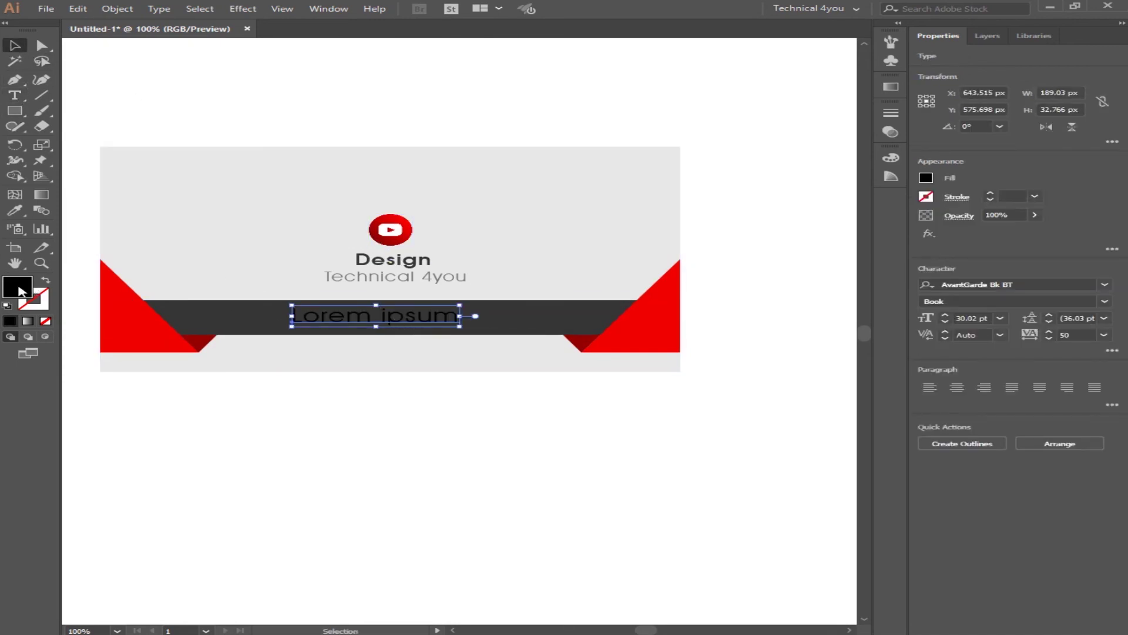
{"action": "double_click", "coordinate": [17, 288]}
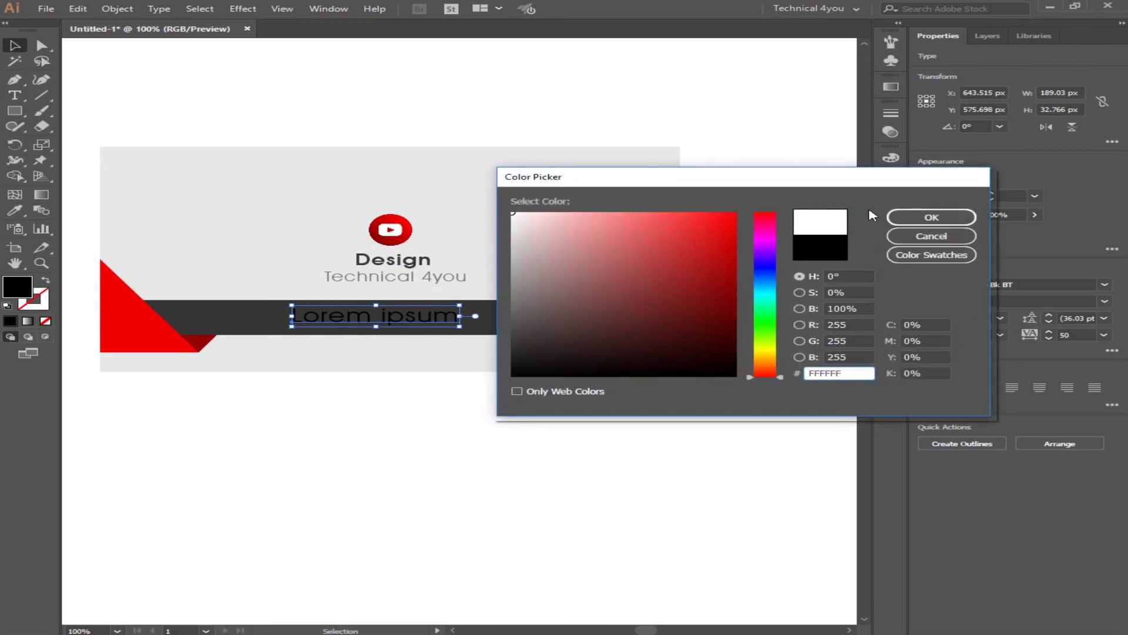
{"action": "left_click", "coordinate": [931, 216]}
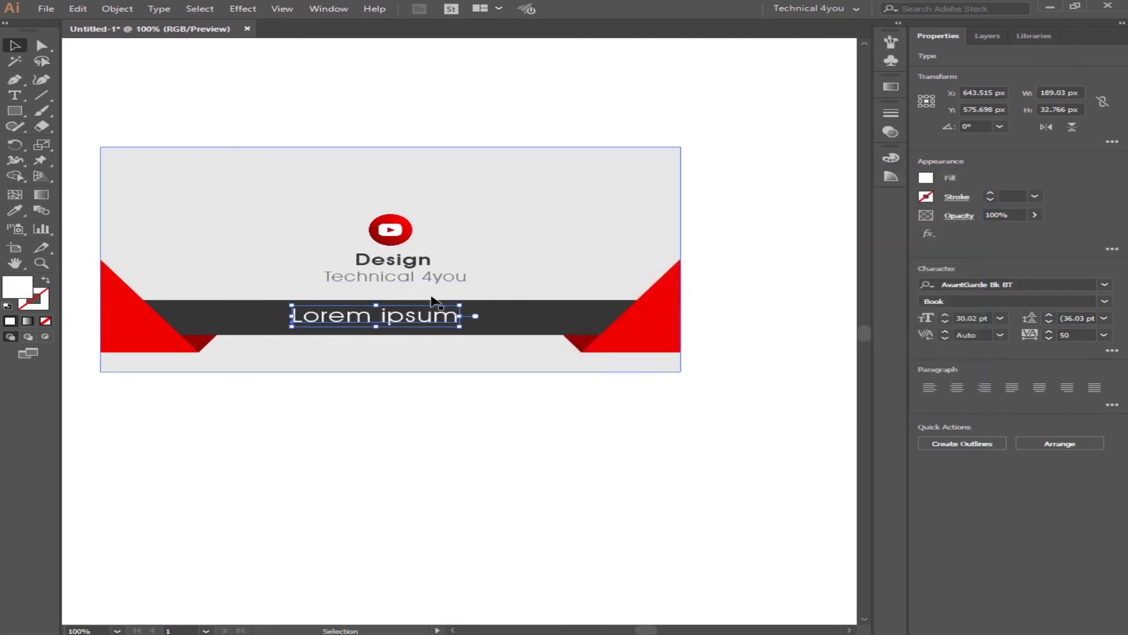
{"action": "left_click_drag", "start_coordinate": [464, 302], "coordinate": [422, 321]}
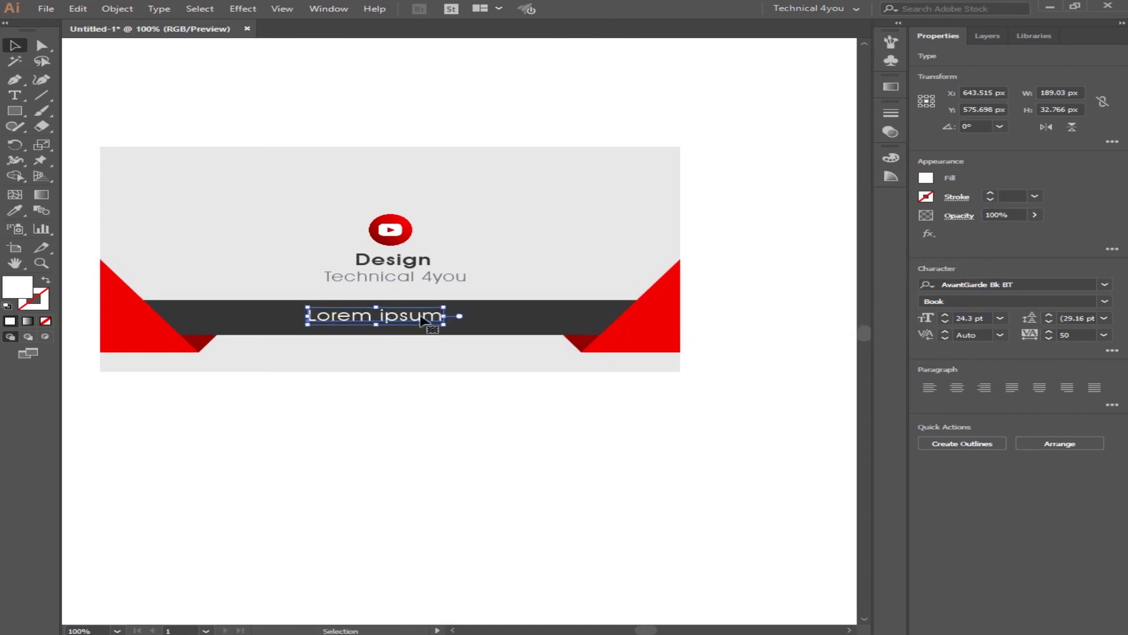
Step: Horizontally centre Lorem ipsum on the dark bar as key object
{"action": "left_click", "coordinate": [473, 322], "text": "shift"}
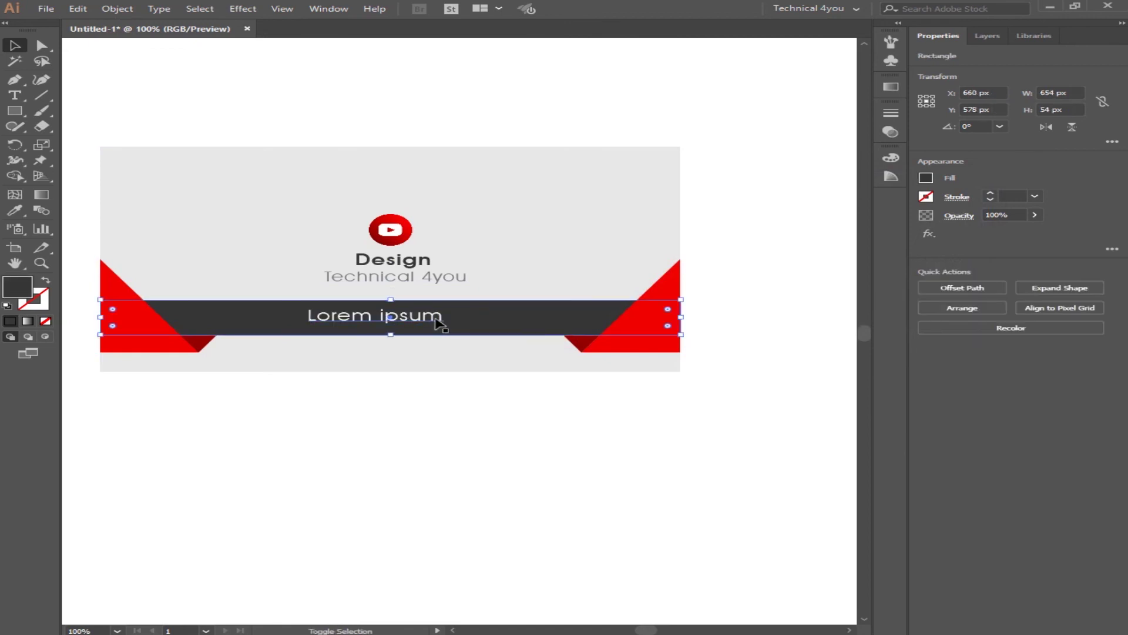
{"action": "left_click", "coordinate": [487, 318]}
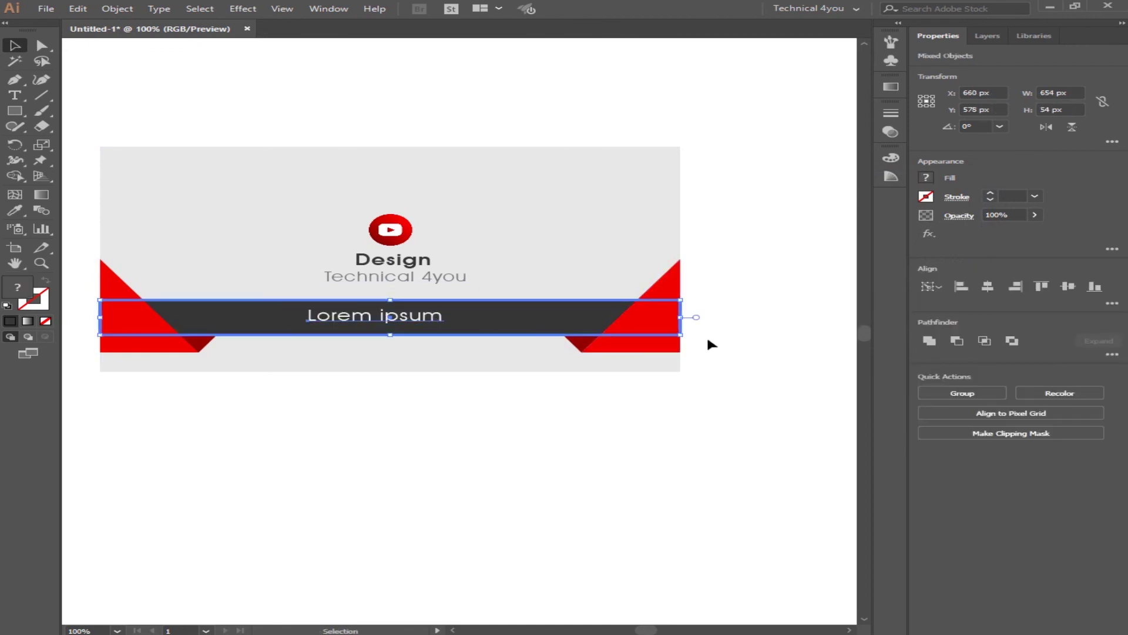
{"action": "left_click", "coordinate": [982, 288]}
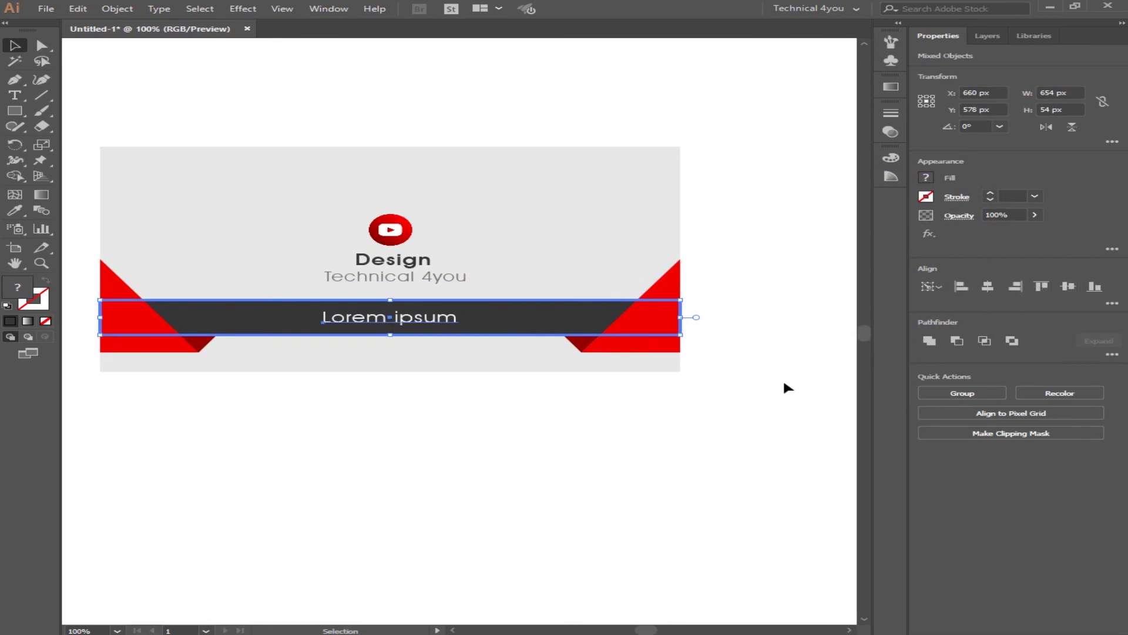
{"action": "left_click", "coordinate": [557, 426]}
{"action": "scroll", "coordinate": [491, 425], "scroll_direction": "down", "scroll_amount": 1}
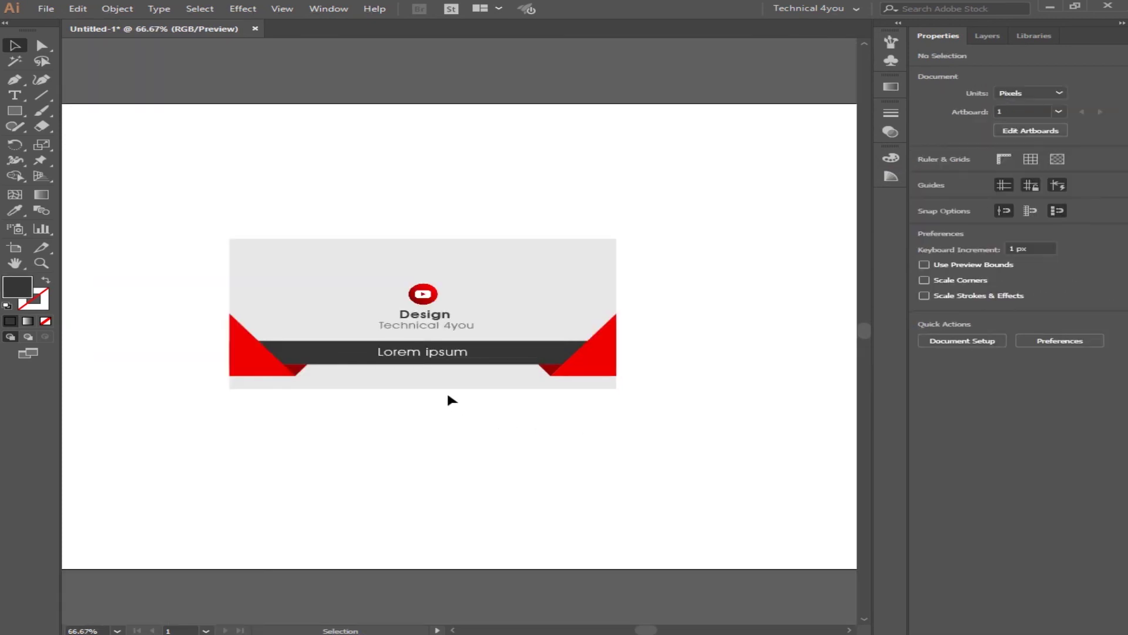
Step: Move the YouTube logo, Design and Technical 4you down together a few pixels
{"action": "left_click_drag", "start_coordinate": [428, 386], "coordinate": [460, 346]}
{"action": "left_click", "coordinate": [449, 257]}
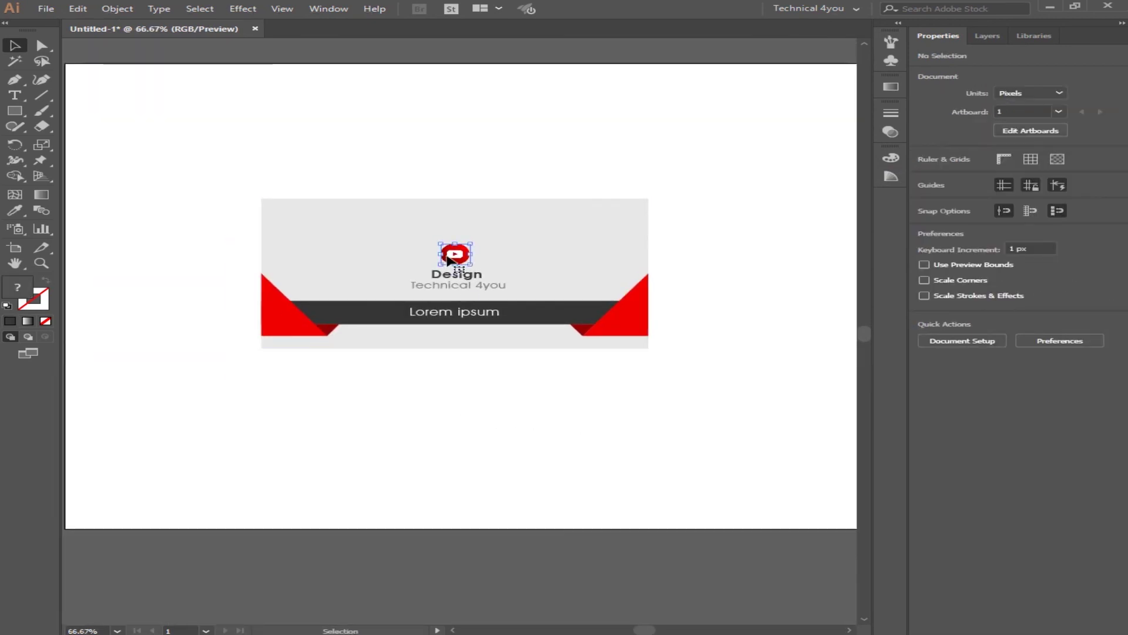
{"action": "left_click", "coordinate": [450, 285], "text": "shift"}
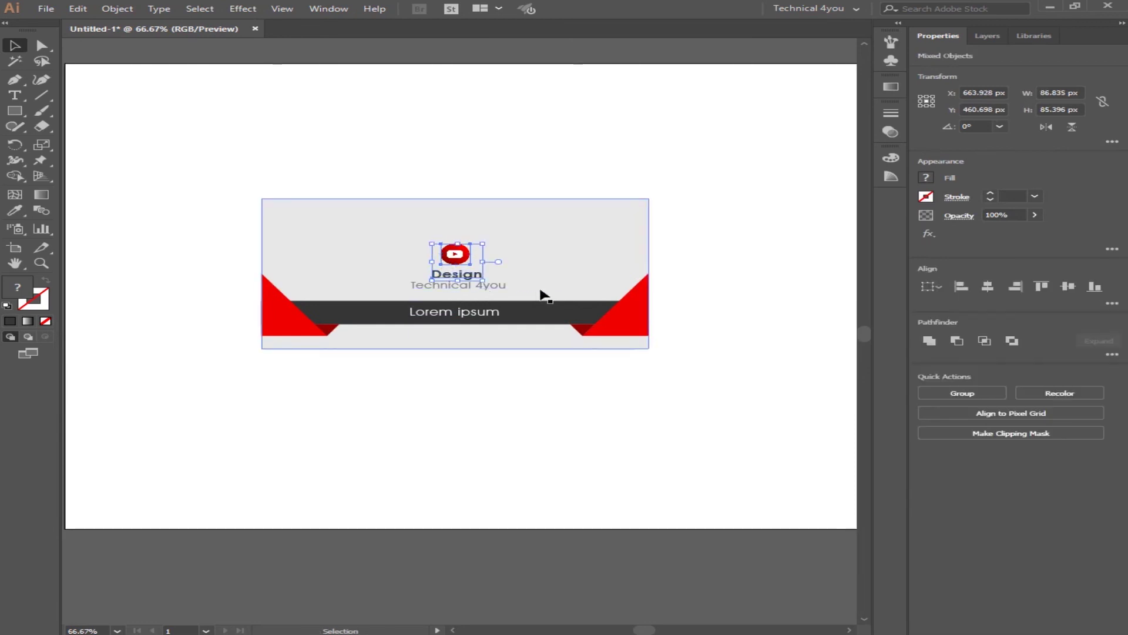
{"action": "left_click", "coordinate": [504, 291], "text": "shift"}
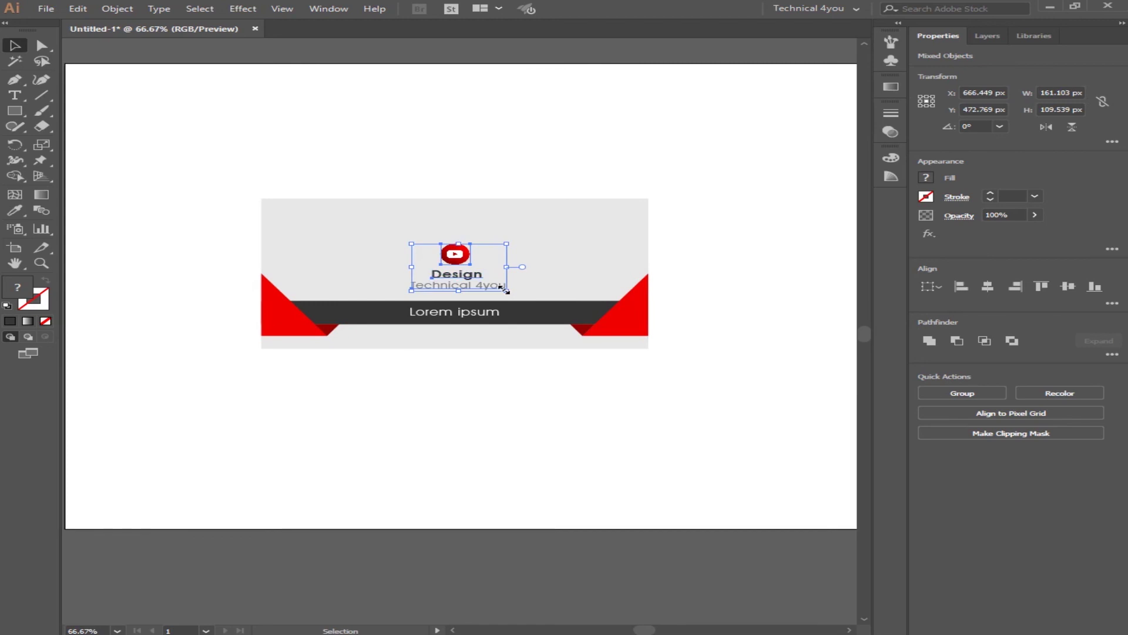
{"action": "left_click_drag", "start_coordinate": [504, 290], "coordinate": [503, 292]}
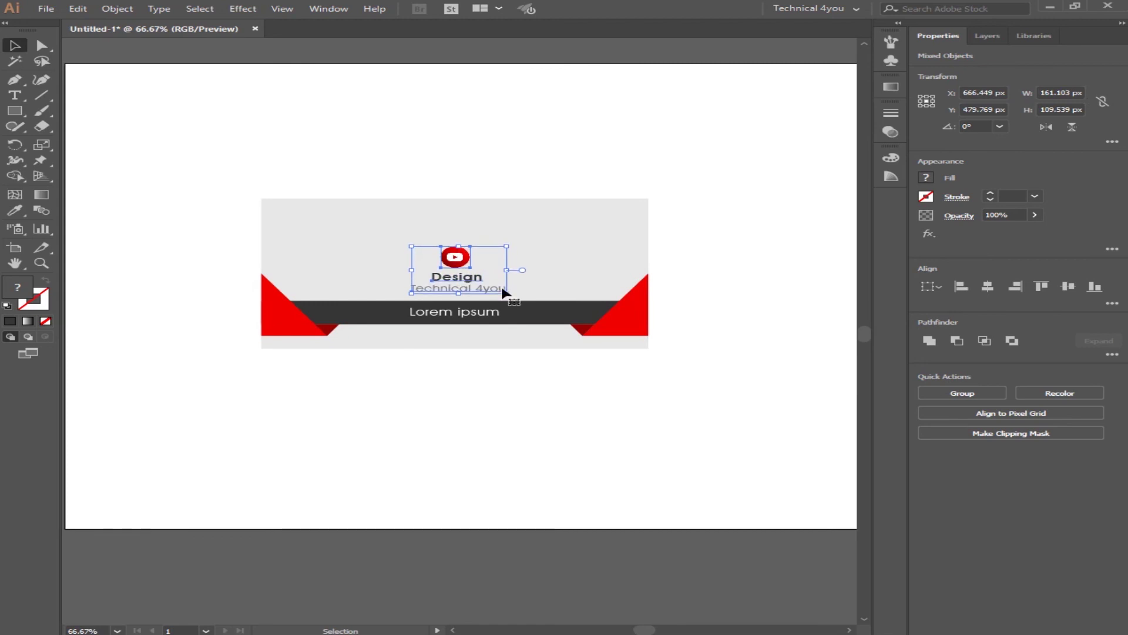
{"action": "key", "text": "Down"}
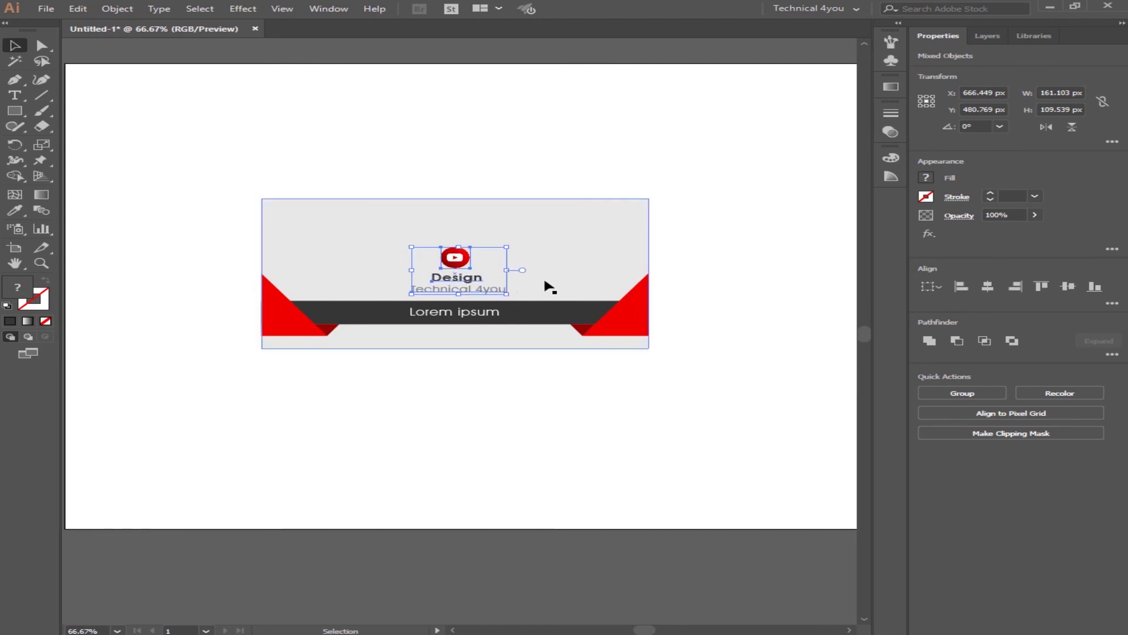
{"action": "left_click", "coordinate": [684, 245]}
{"action": "scroll", "coordinate": [687, 246], "scroll_direction": "down", "scroll_amount": 2, "text": "alt"}
{"action": "scroll", "coordinate": [486, 378], "scroll_direction": "up", "scroll_amount": 1, "text": "alt"}
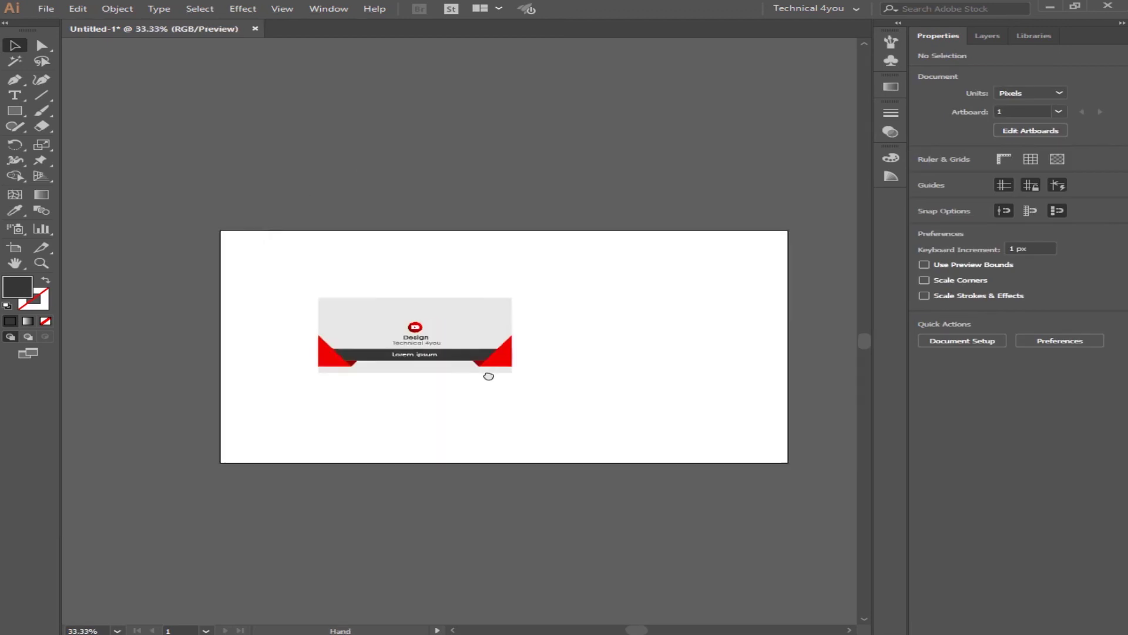
{"action": "scroll", "coordinate": [365, 383], "scroll_direction": "up", "scroll_amount": 1, "text": "alt"}
{"action": "scroll", "coordinate": [346, 393], "scroll_direction": "up", "scroll_amount": 1, "text": "alt"}
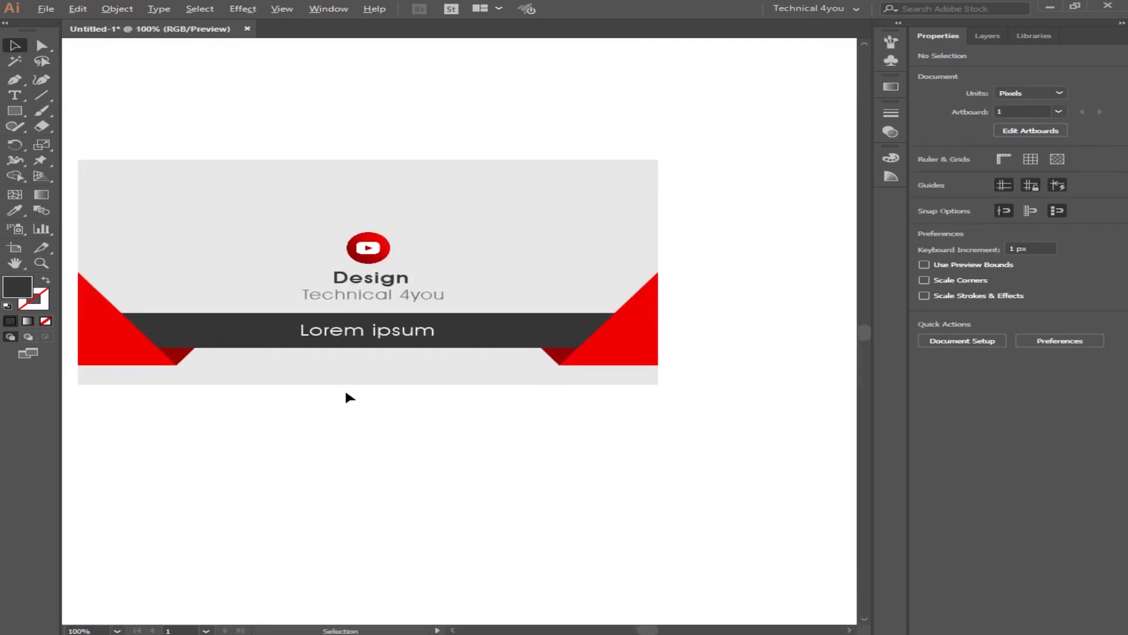